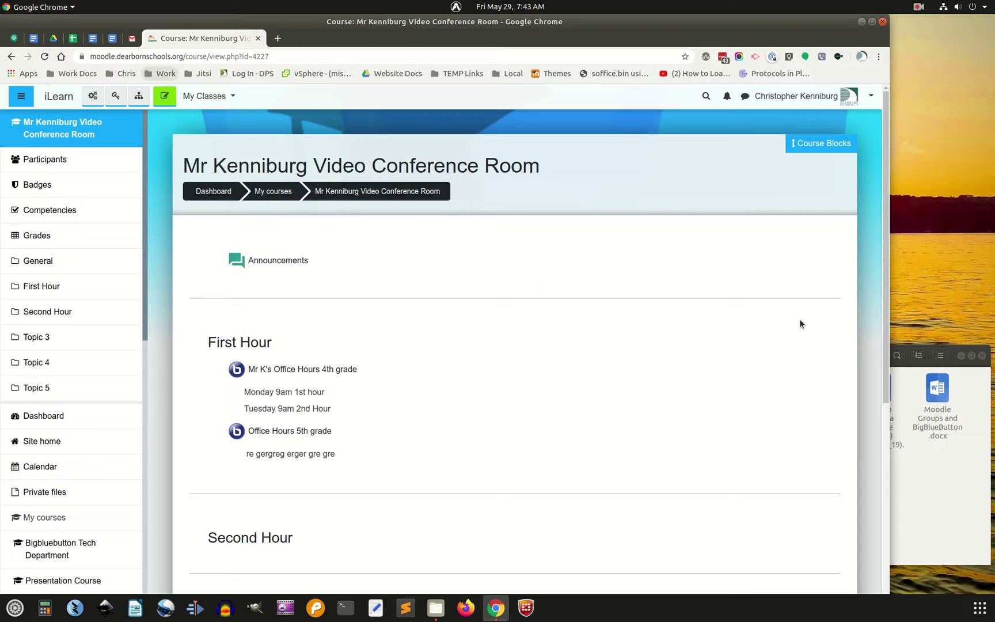
Go back to the course page in the browser and turn editing on
click(944, 488)
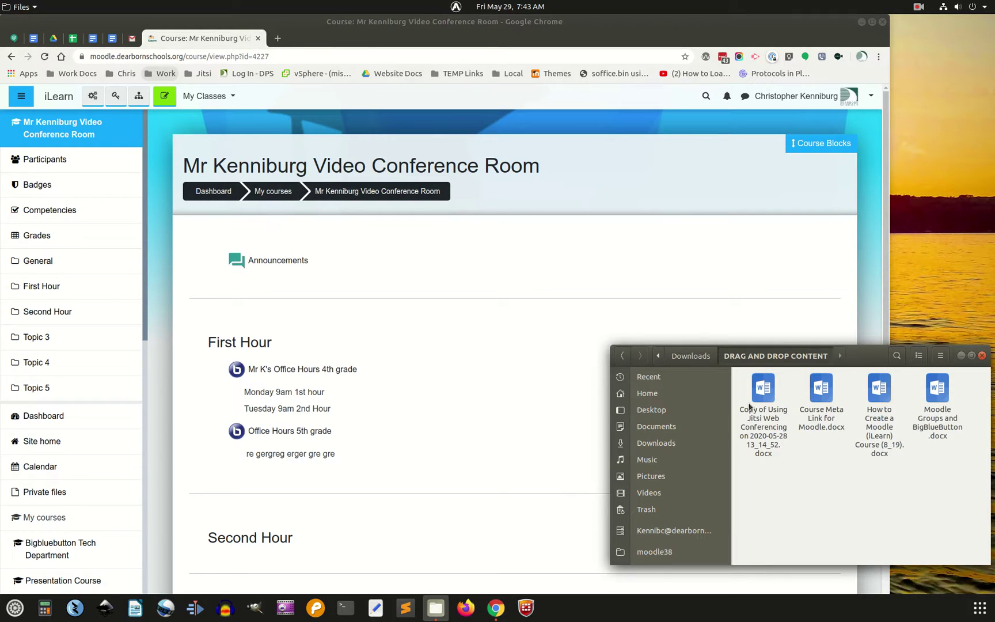
click(512, 293)
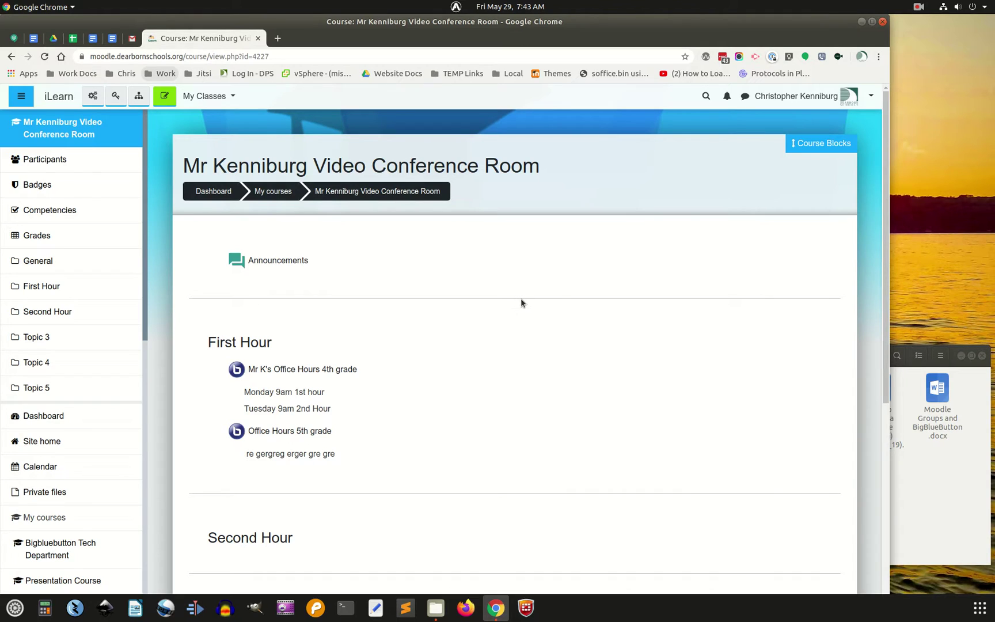
click(164, 95)
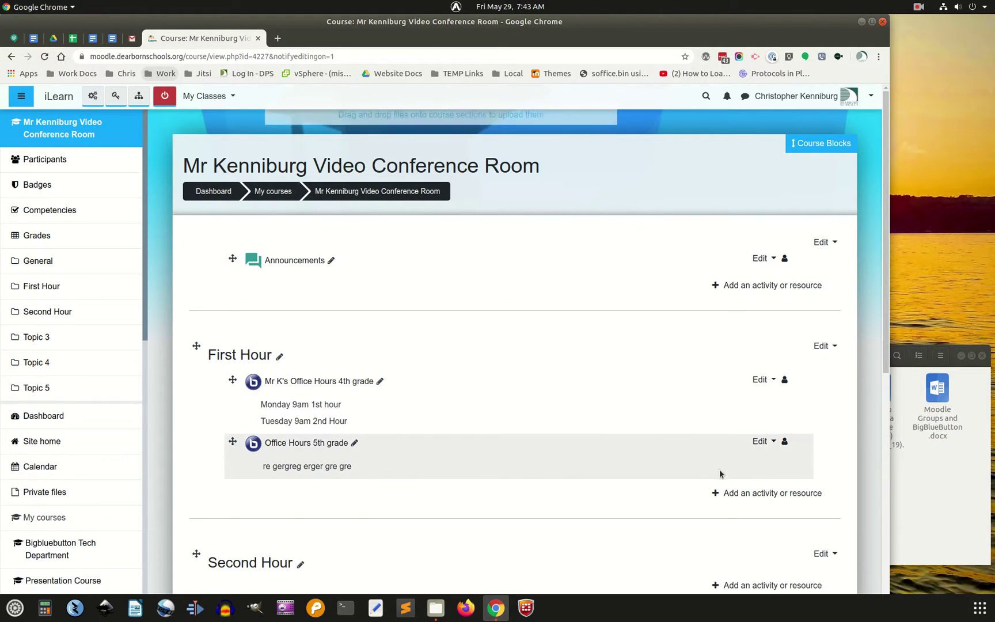
Add a Lesson activity named 'Drag and Drop' under First Hour and save and display it
click(738, 498)
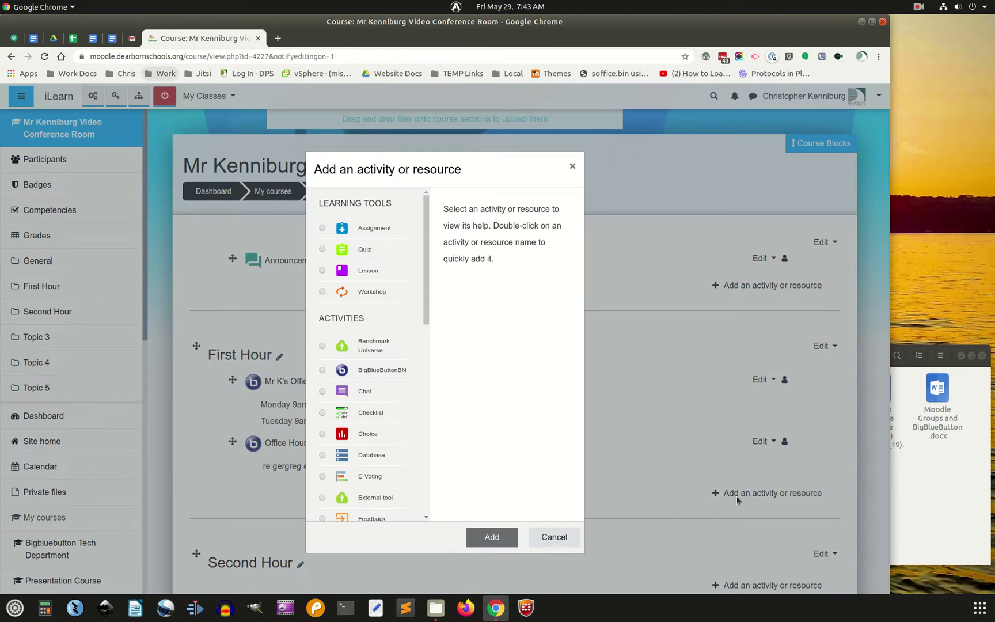
click(363, 271)
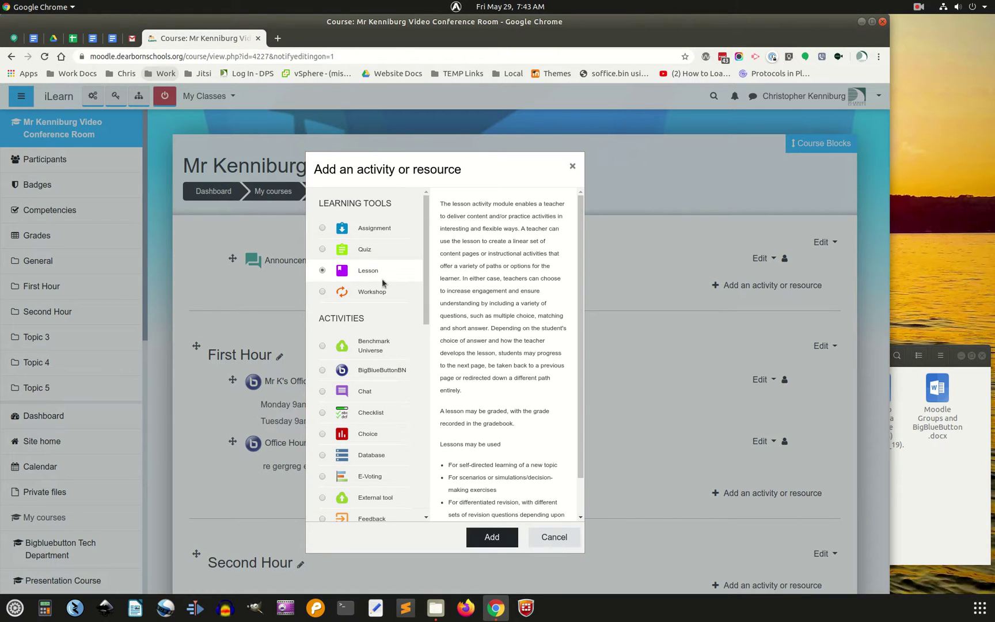
click(492, 535)
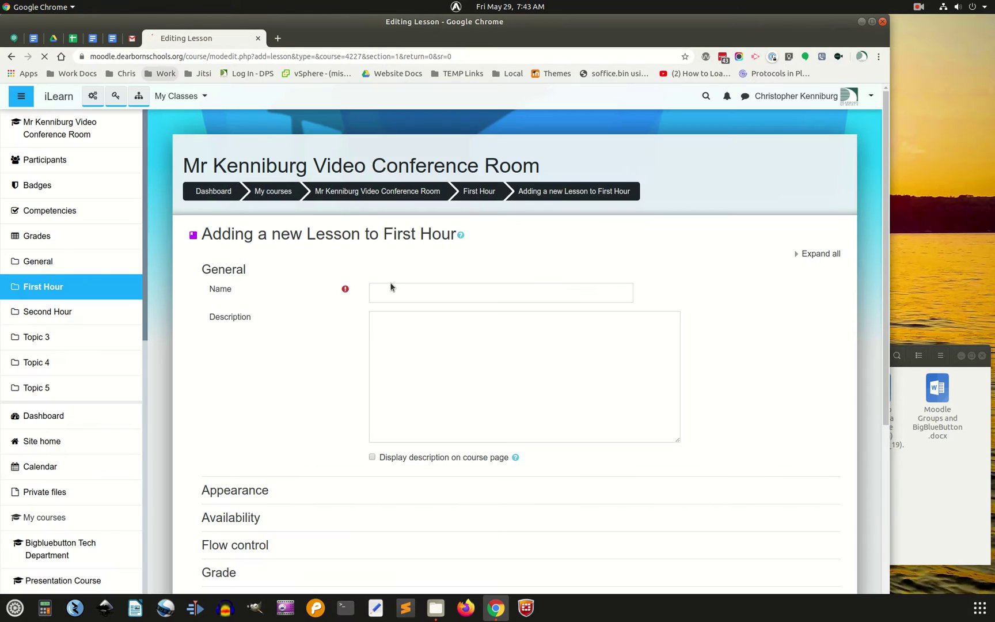
click(399, 296)
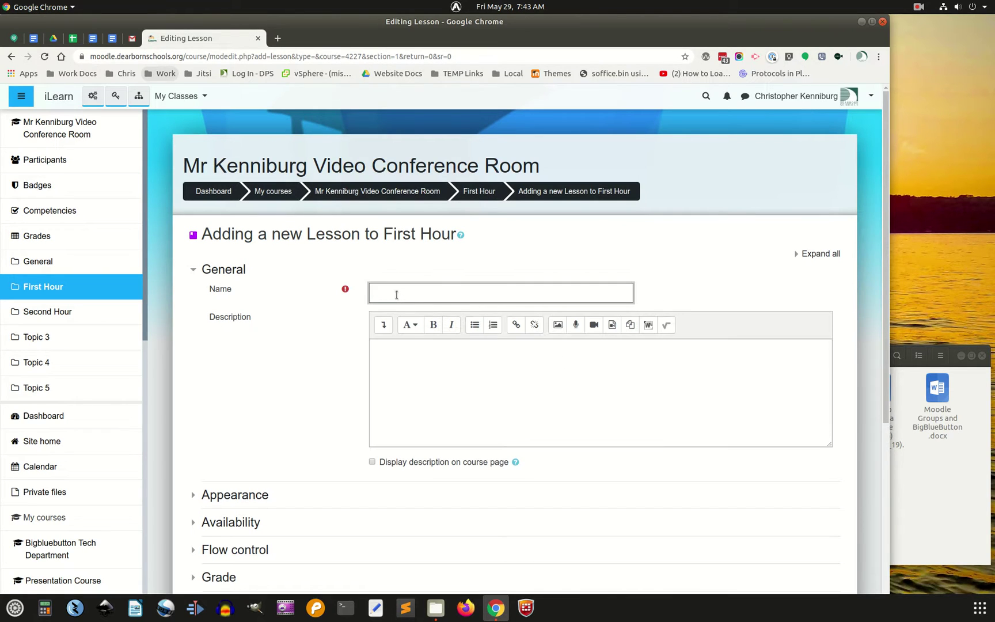
text(Drag and Drop)
scroll(339, 365, down, 5)
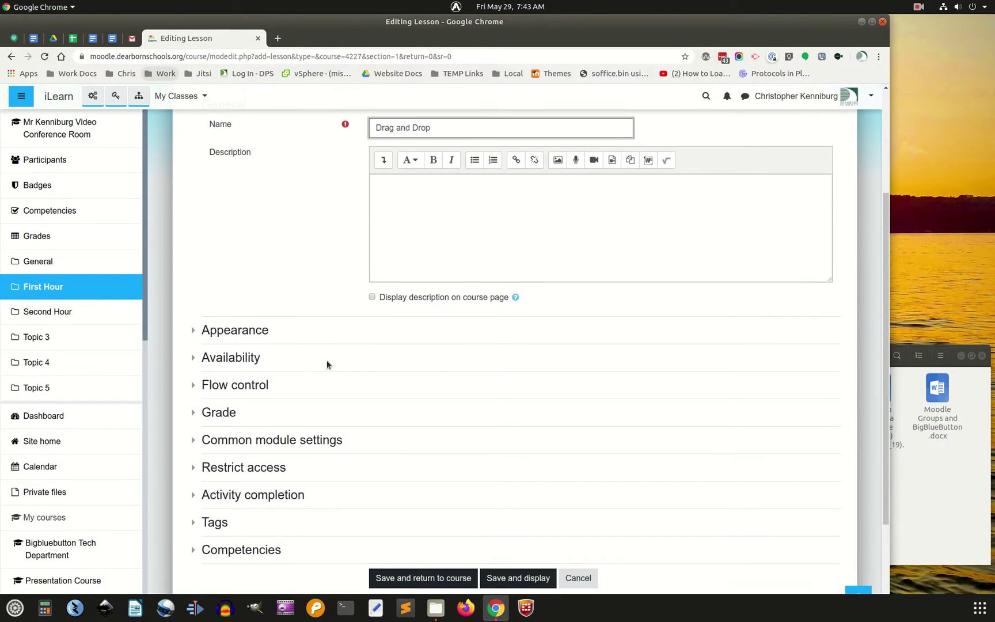
scroll(329, 360, down, 1)
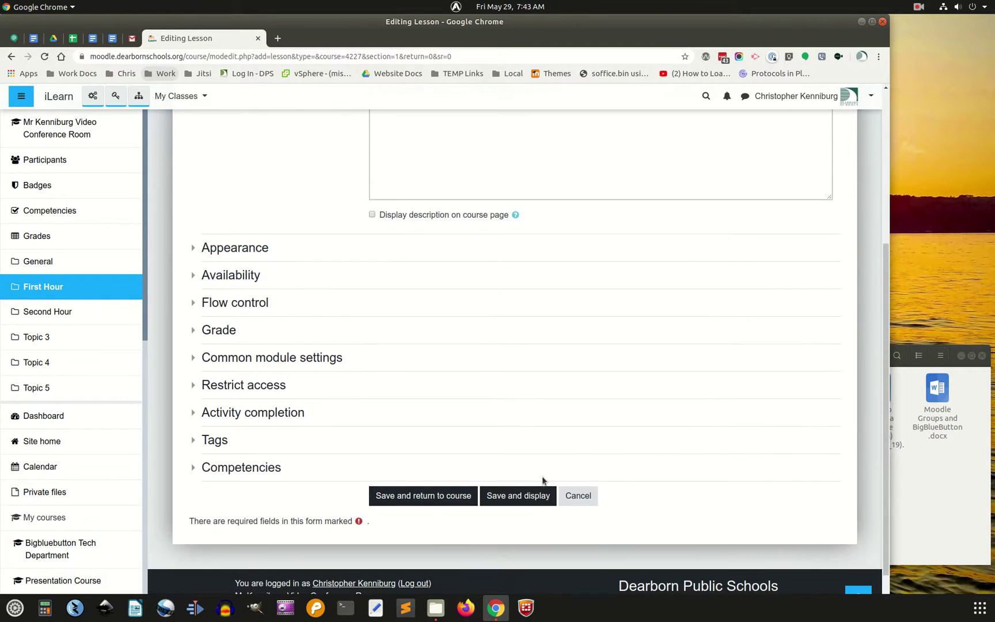
click(509, 500)
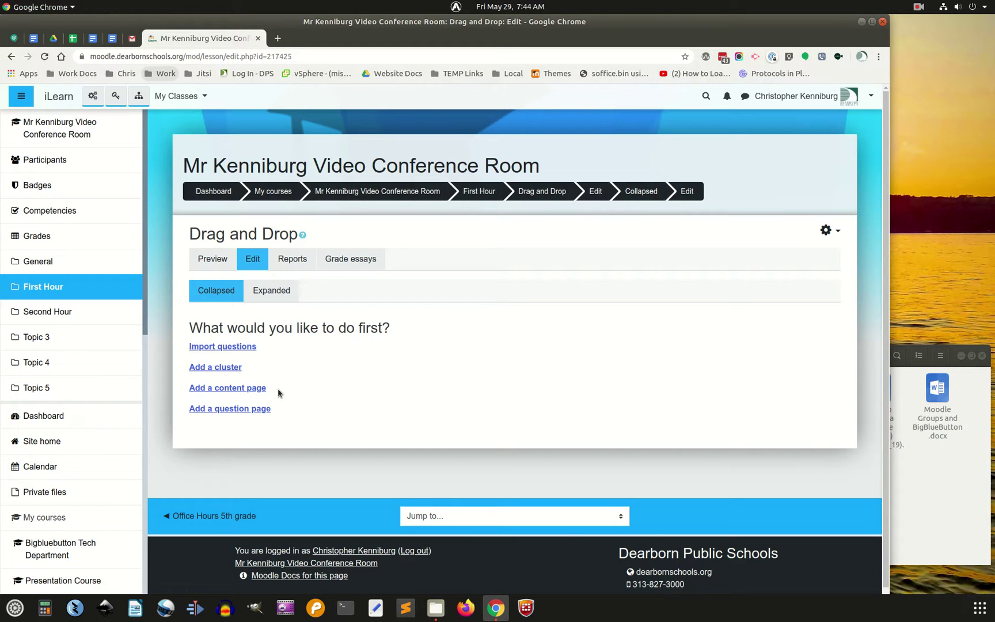
Start a new content page titled 'Page One', with the DRAG AND DROP CONTENT folder alongside
click(253, 389)
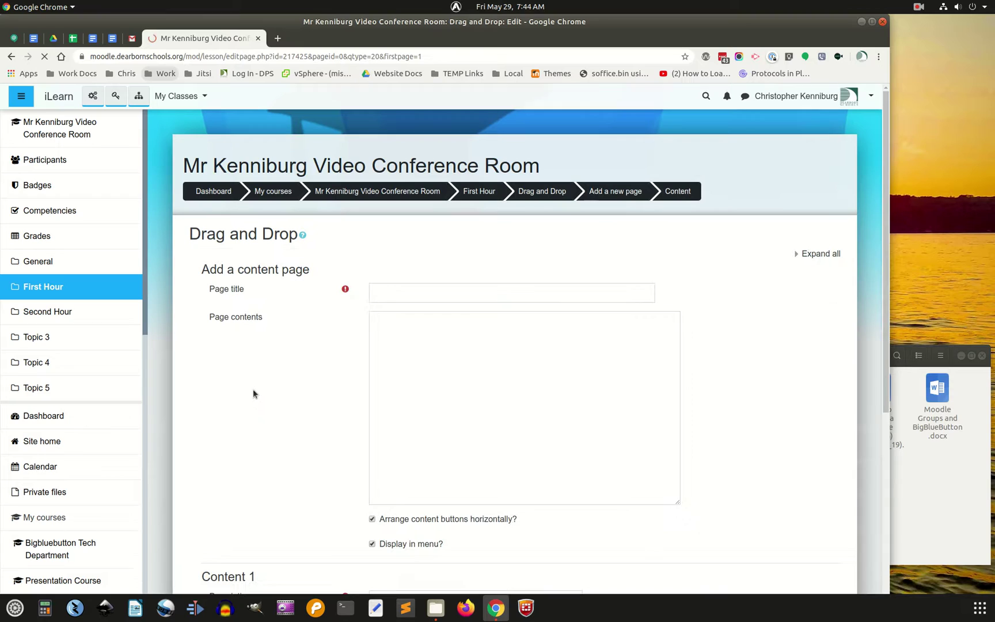
click(382, 295)
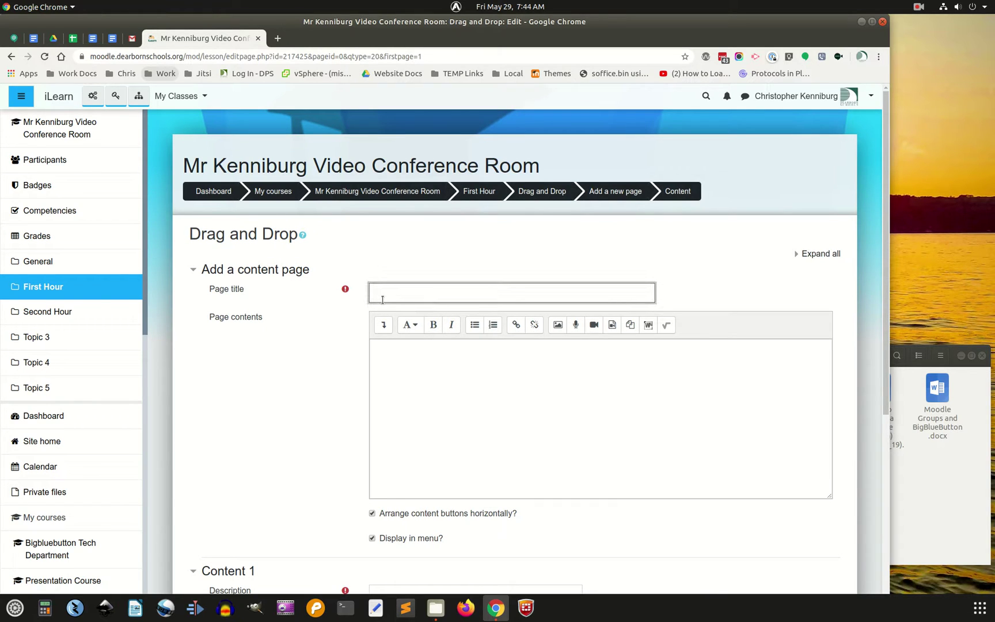
text(Page One)
click(922, 500)
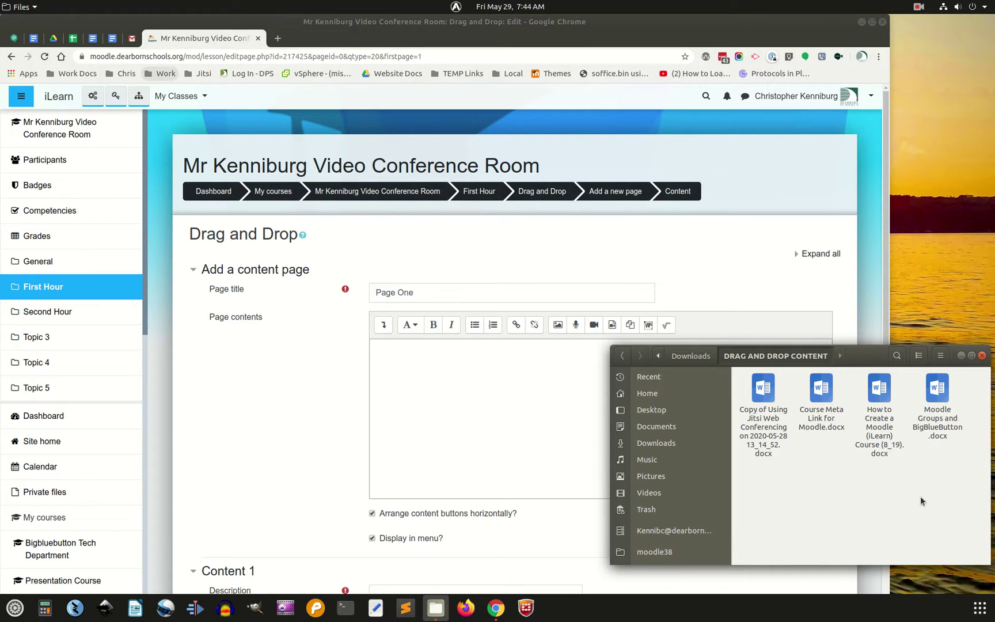
Drop the Jitsi Word document into Page One's page contents
click(761, 396)
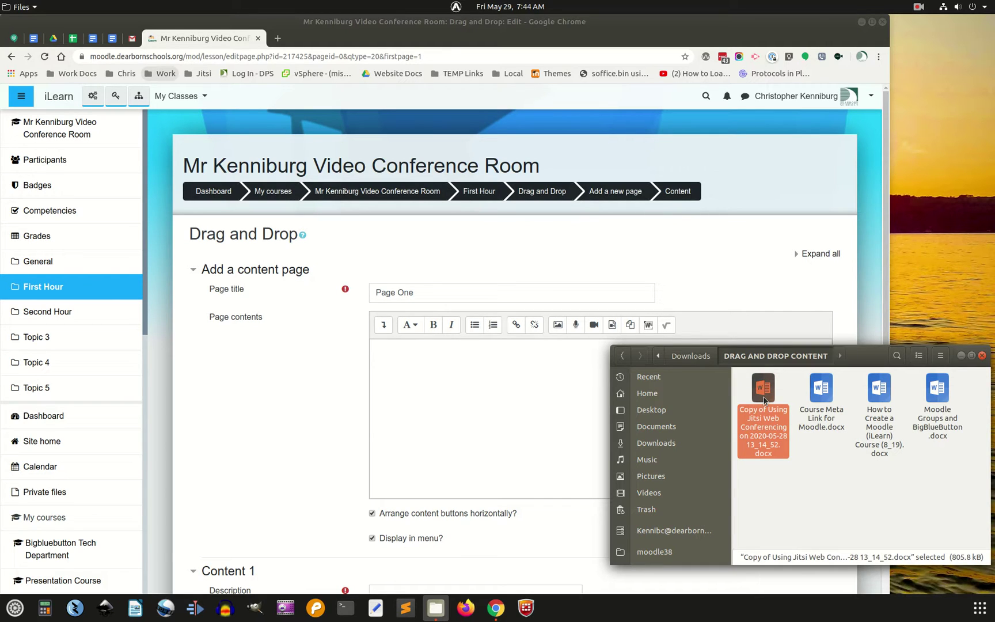
drag(763, 400, 439, 381)
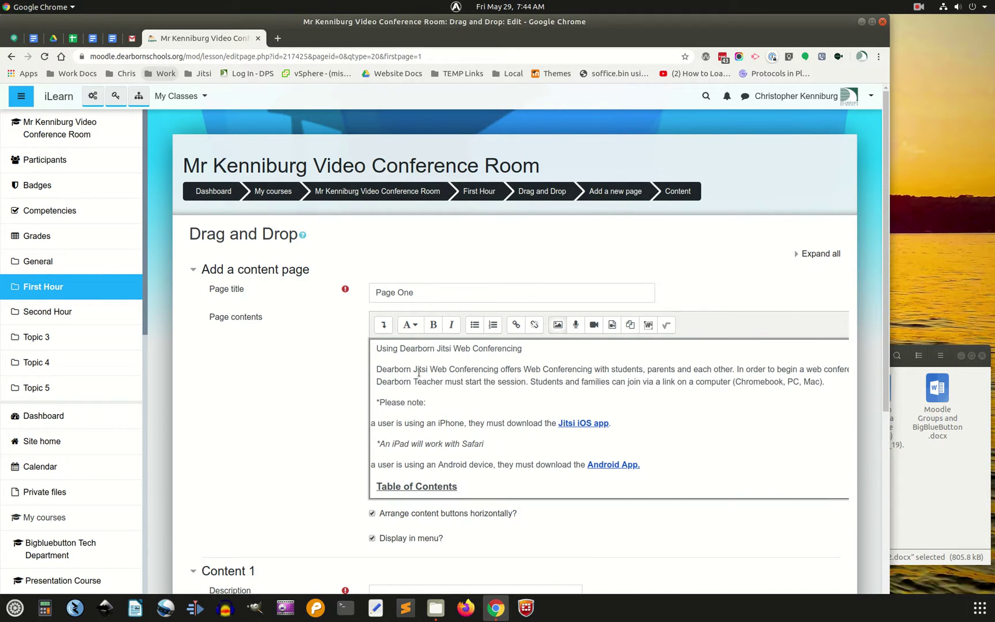
scroll(483, 444, down, 5)
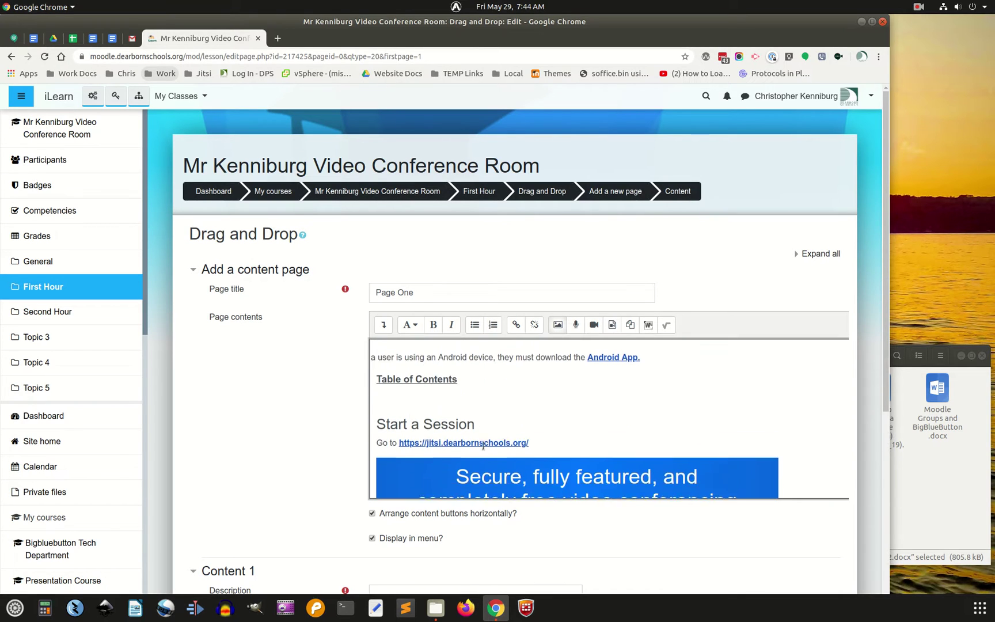
scroll(485, 448, down, 8)
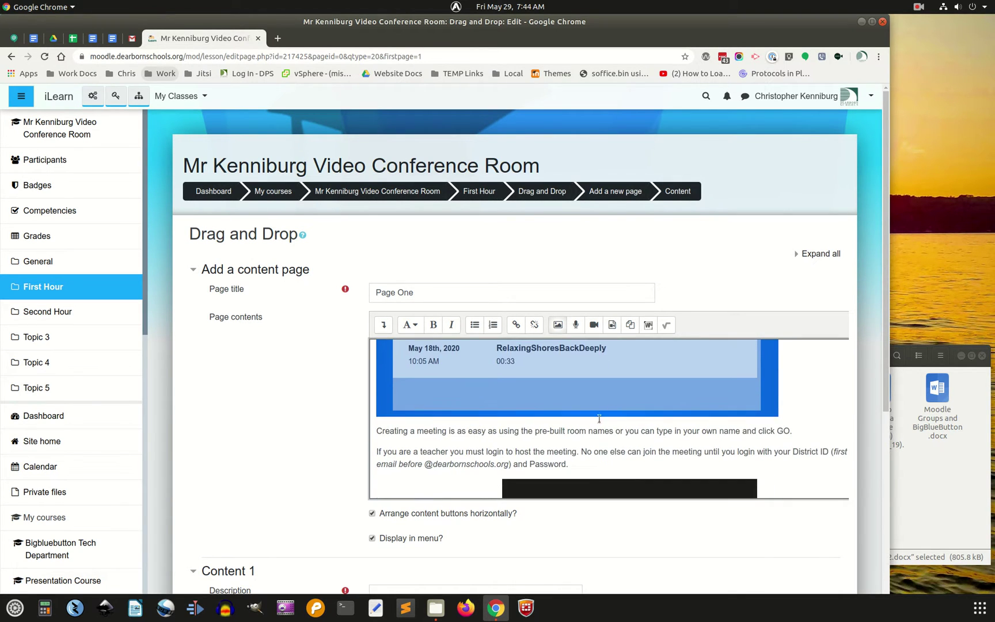
scroll(475, 442, down, 10)
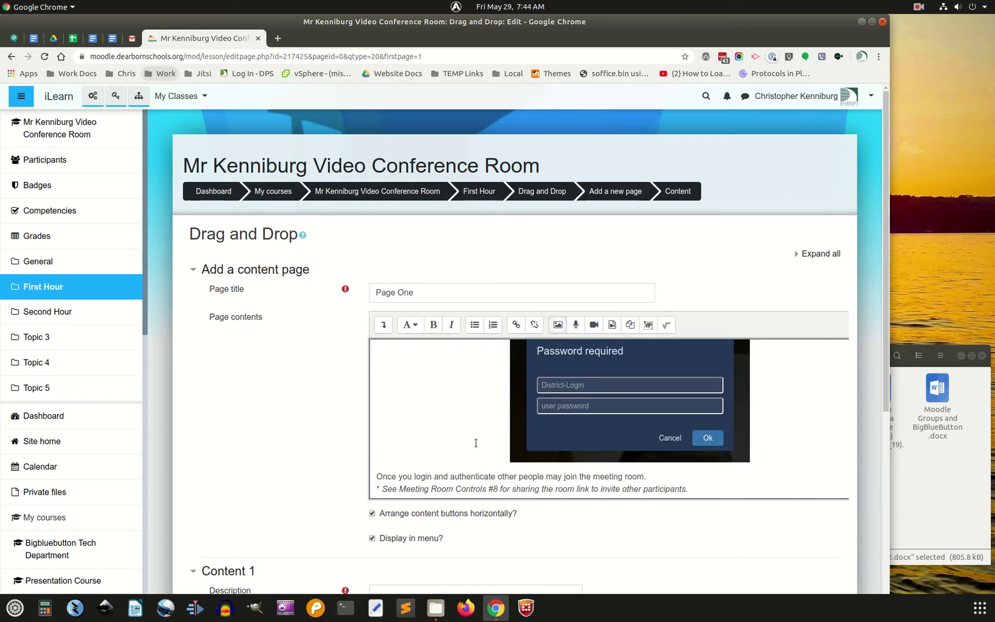
scroll(476, 442, down, 10)
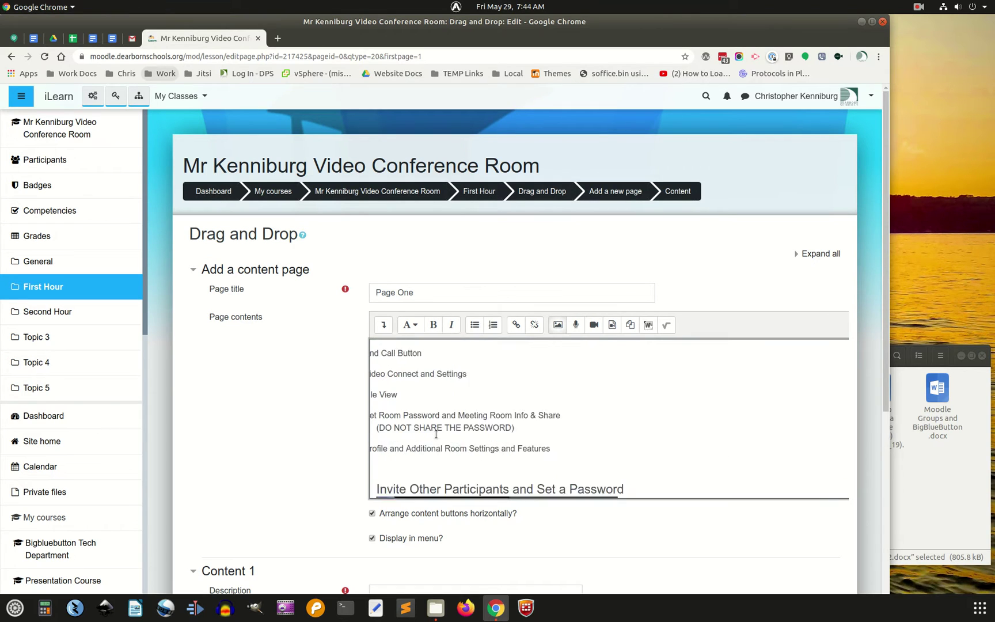
scroll(331, 458, down, 4)
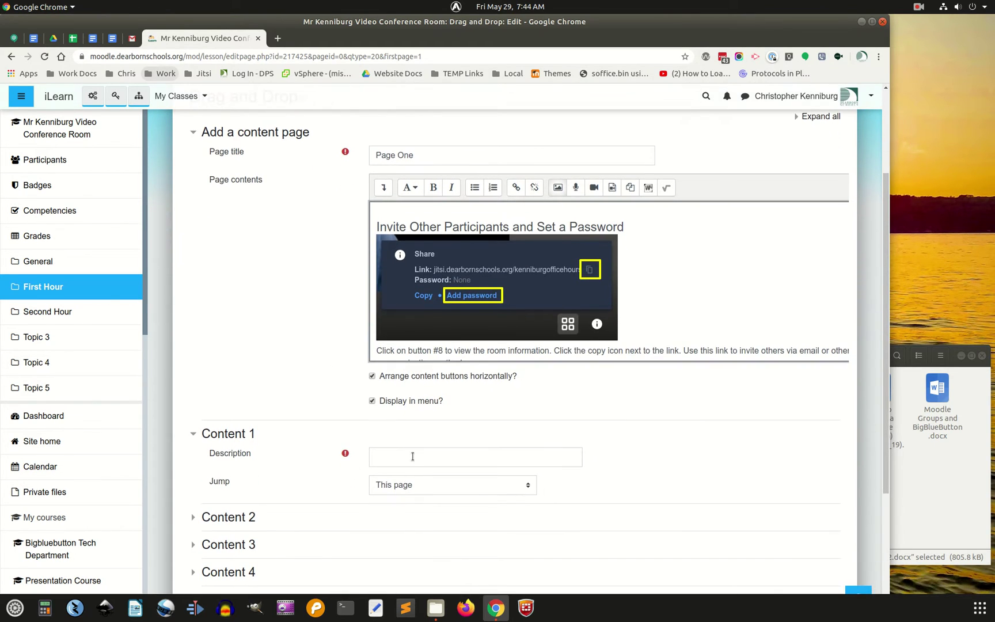
Add a 'Next Page' button that jumps to the next page, and save Page One
click(426, 458)
text(N)
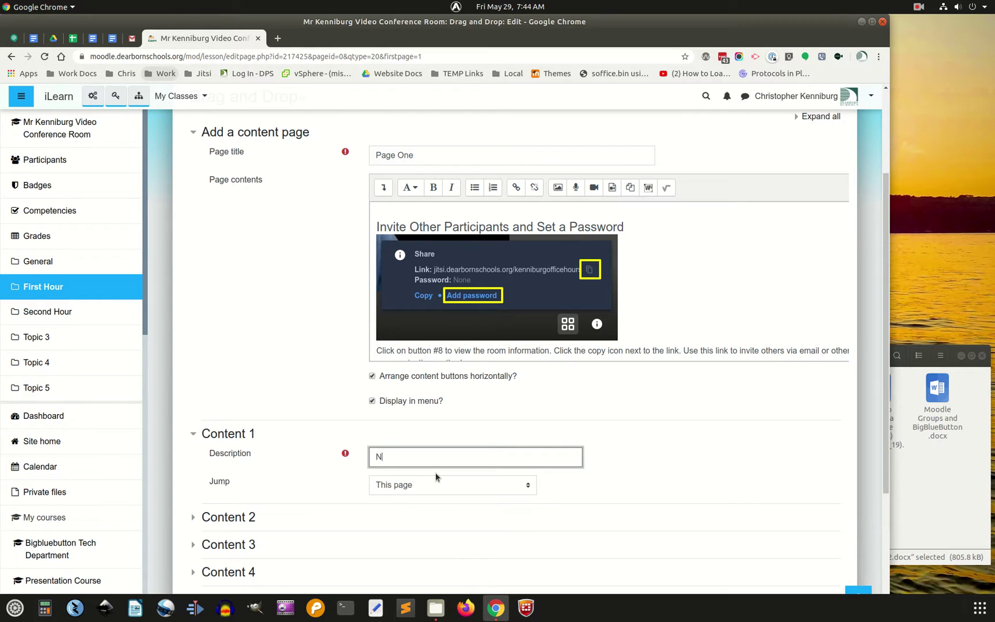
text(ext Page)
click(482, 487)
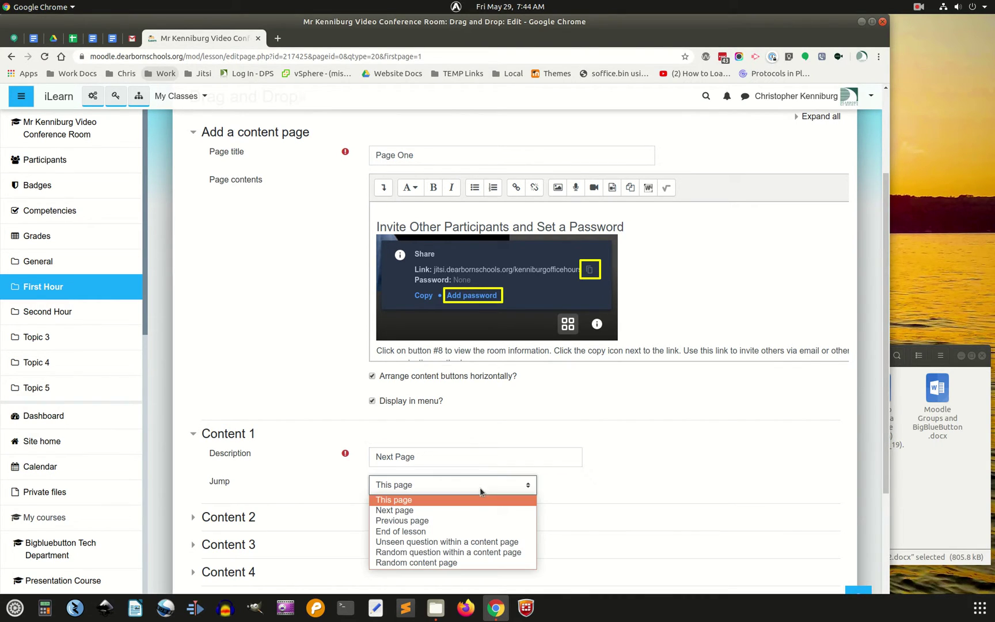
click(423, 510)
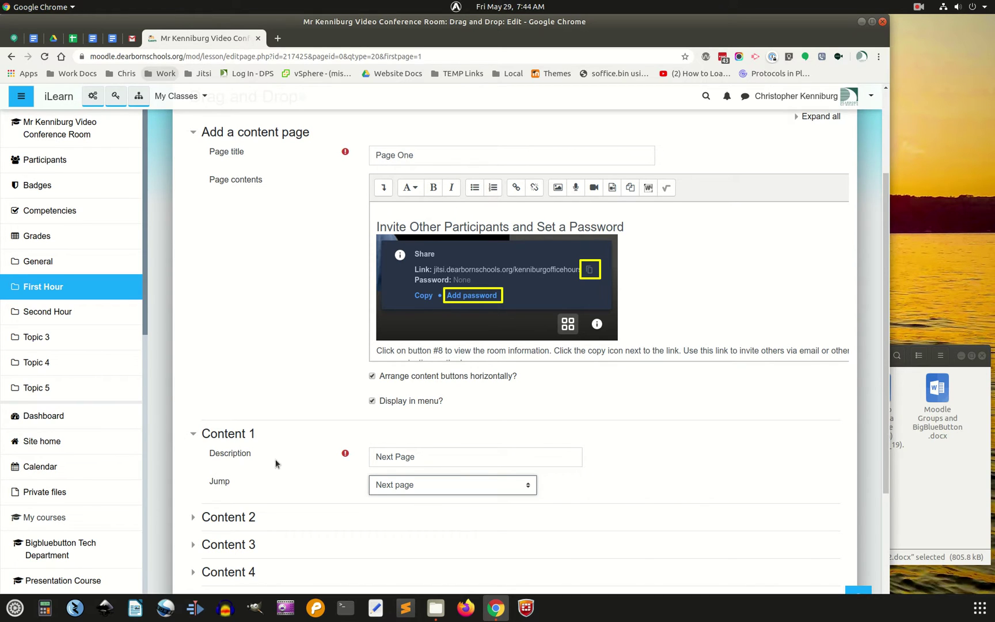
scroll(275, 464, down, 1)
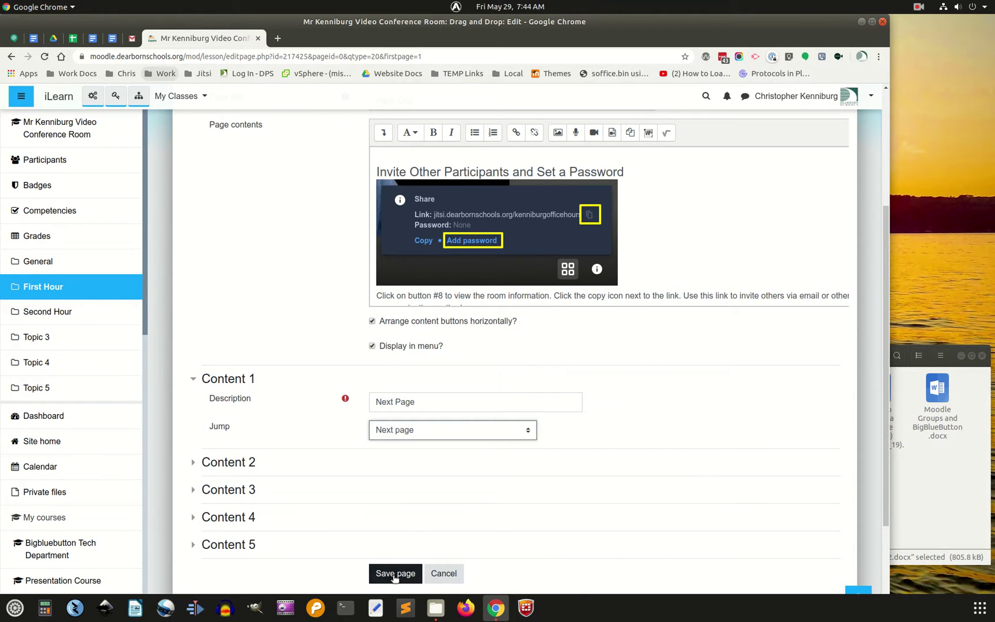
click(395, 574)
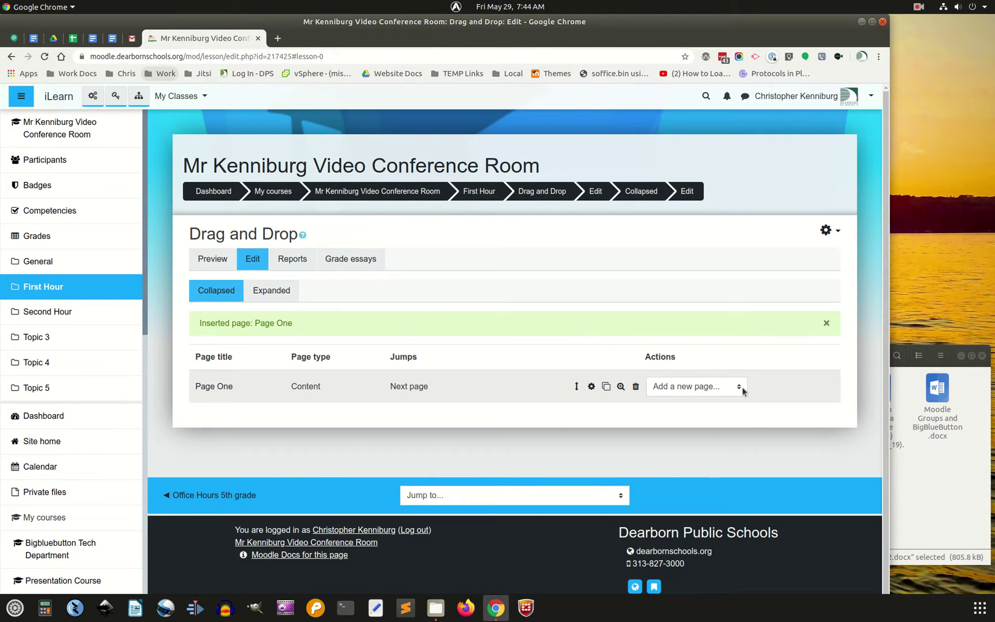
Add a content page titled 'PAGE 2' containing the Course Meta Link document
click(742, 390)
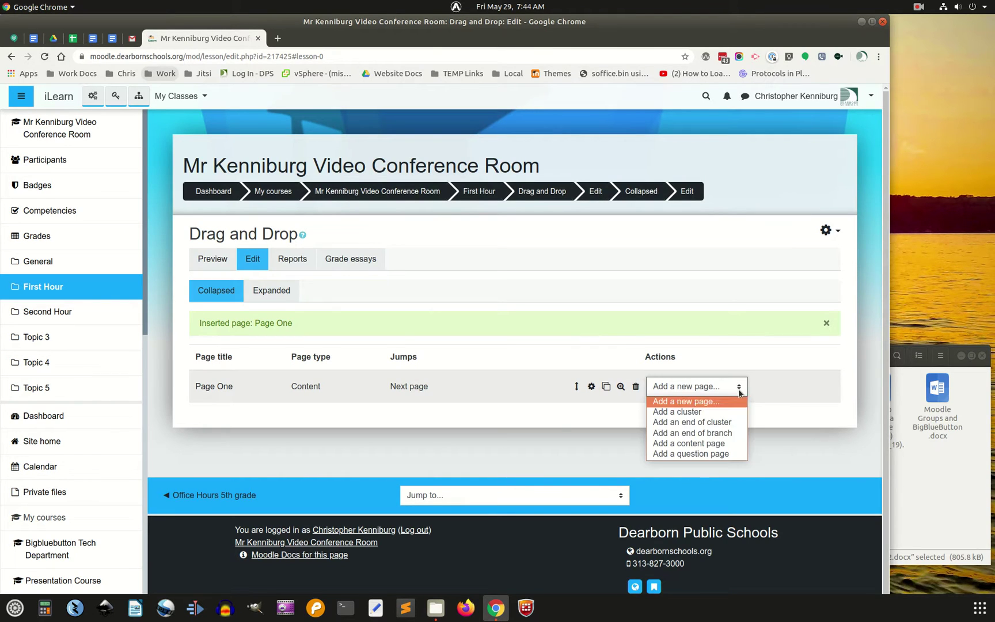
click(707, 443)
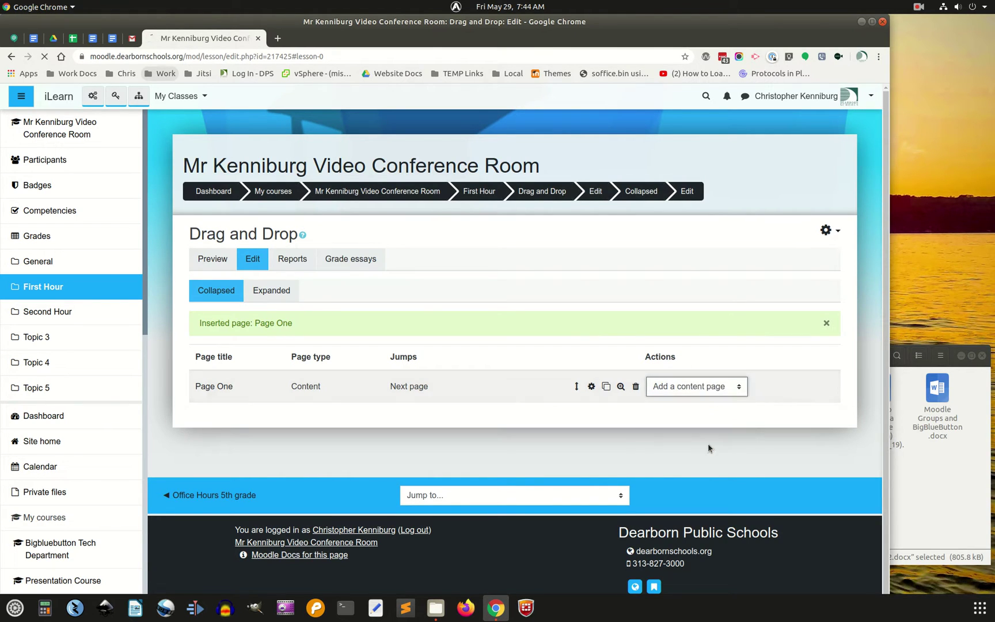
click(381, 287)
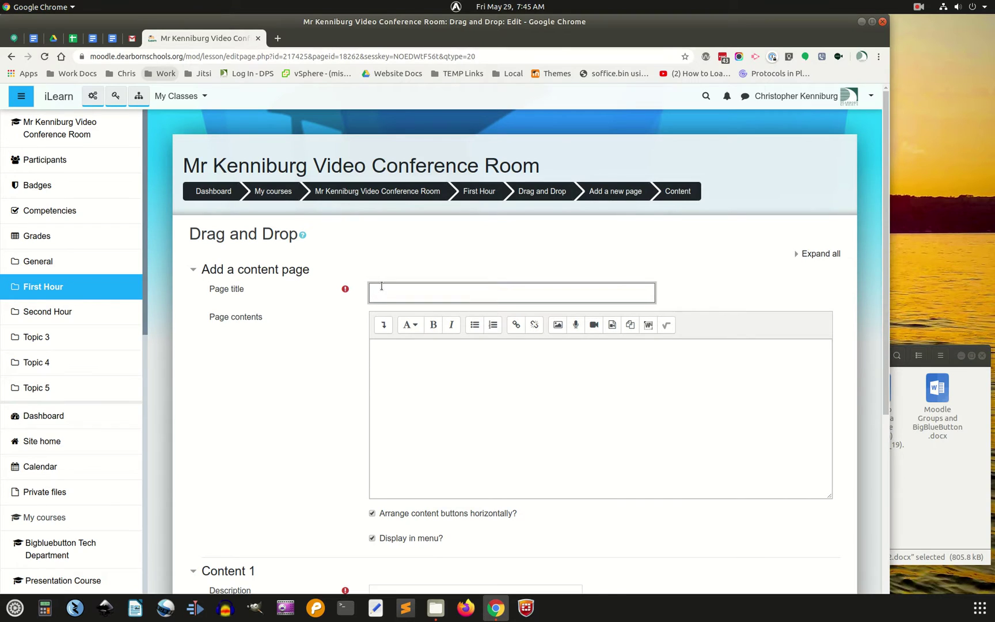
text(PAGE 2)
click(935, 489)
drag(825, 396, 456, 389)
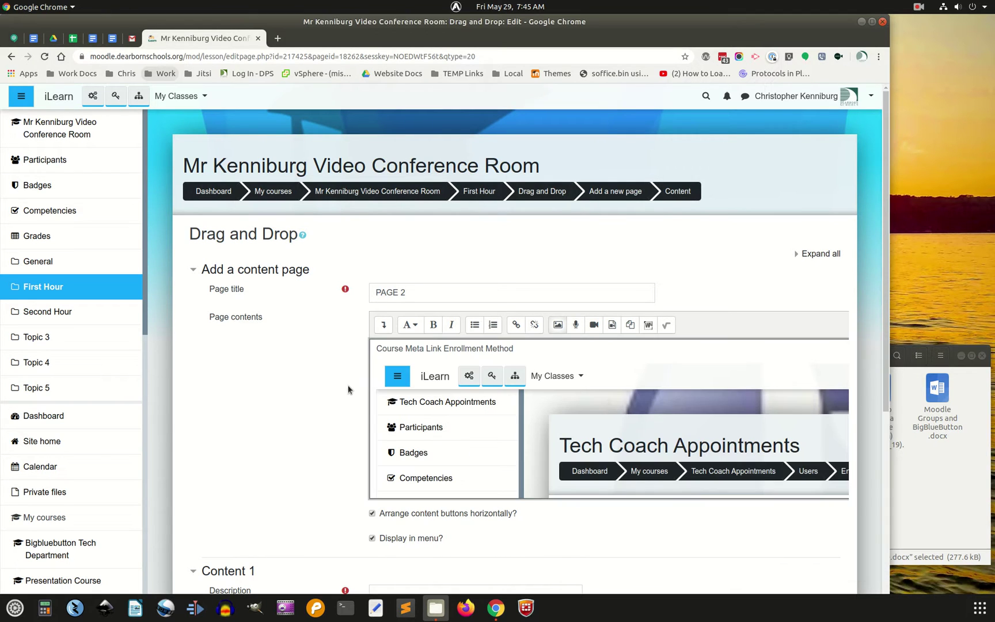
Give PAGE 2 a 'Next Page' button jumping to the next page and save it
scroll(337, 384, down, 5)
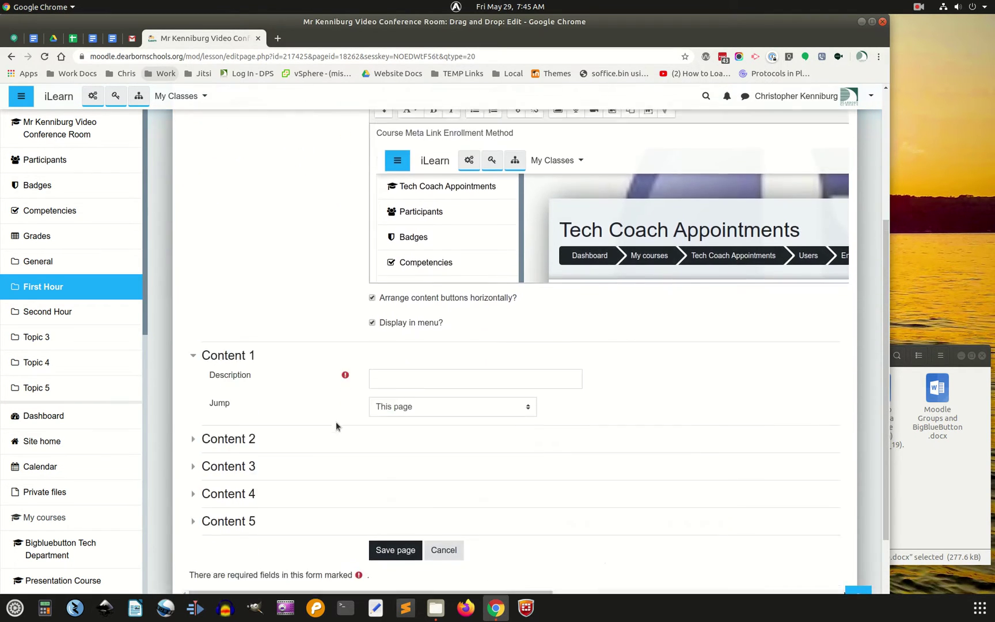
click(394, 288)
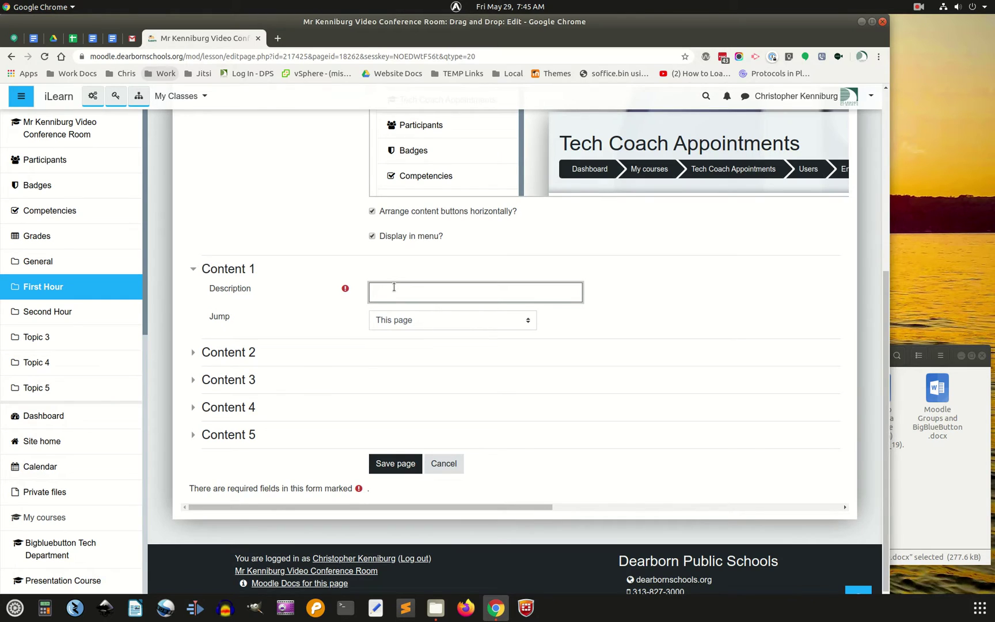
text(Next Page)
click(419, 321)
click(417, 345)
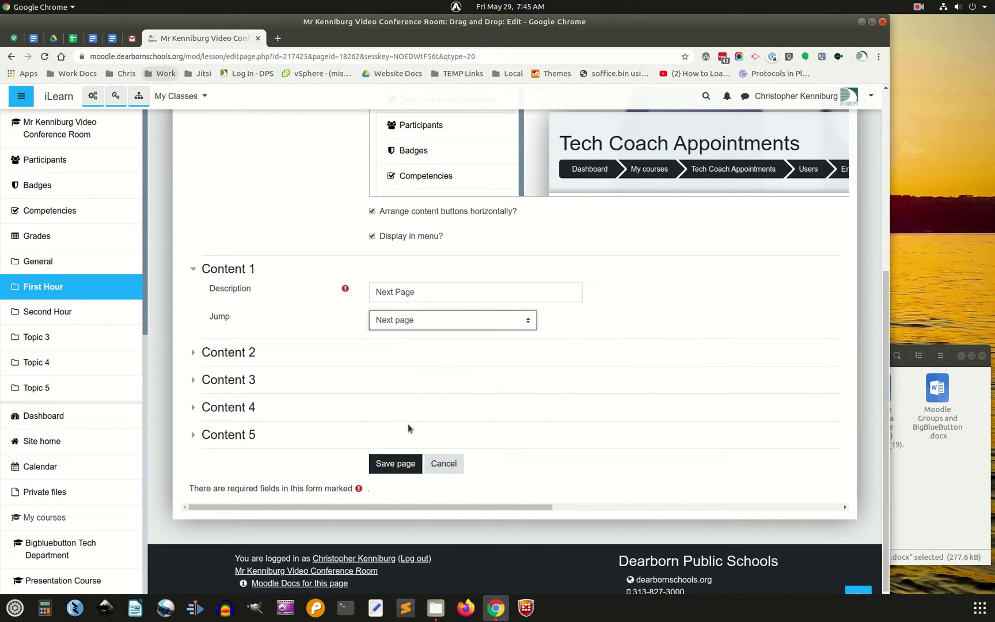
click(396, 468)
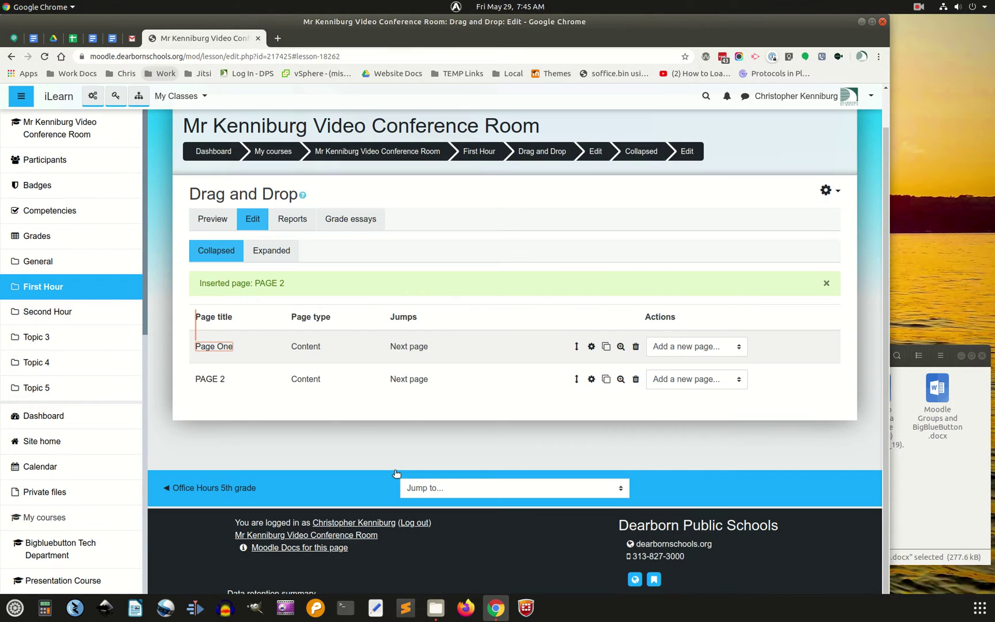
click(682, 379)
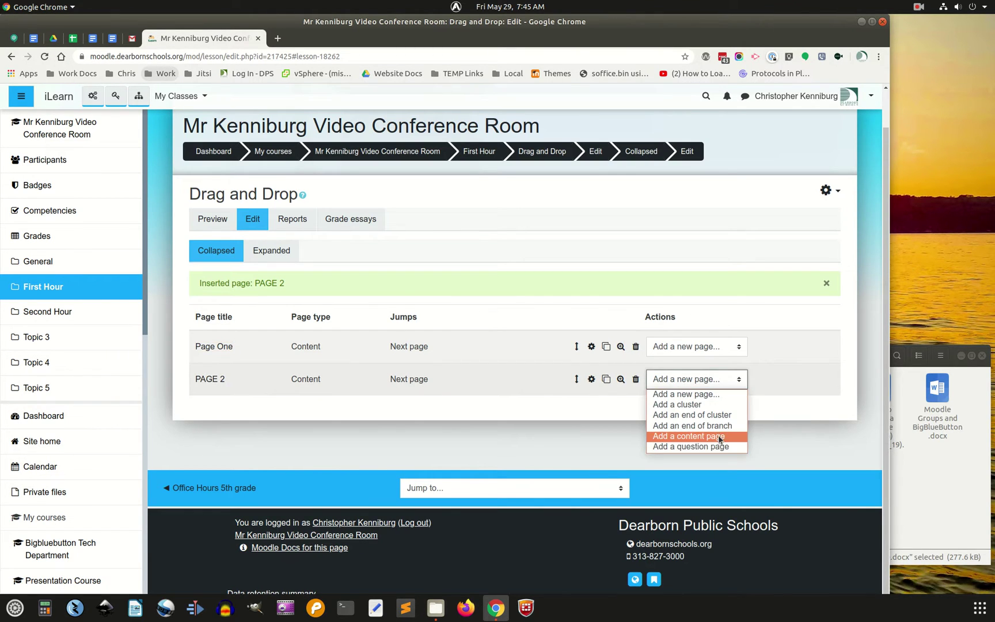
Add a content page titled 'Page 3' containing the How to Create a Moodle (iLearn) Course document
click(718, 437)
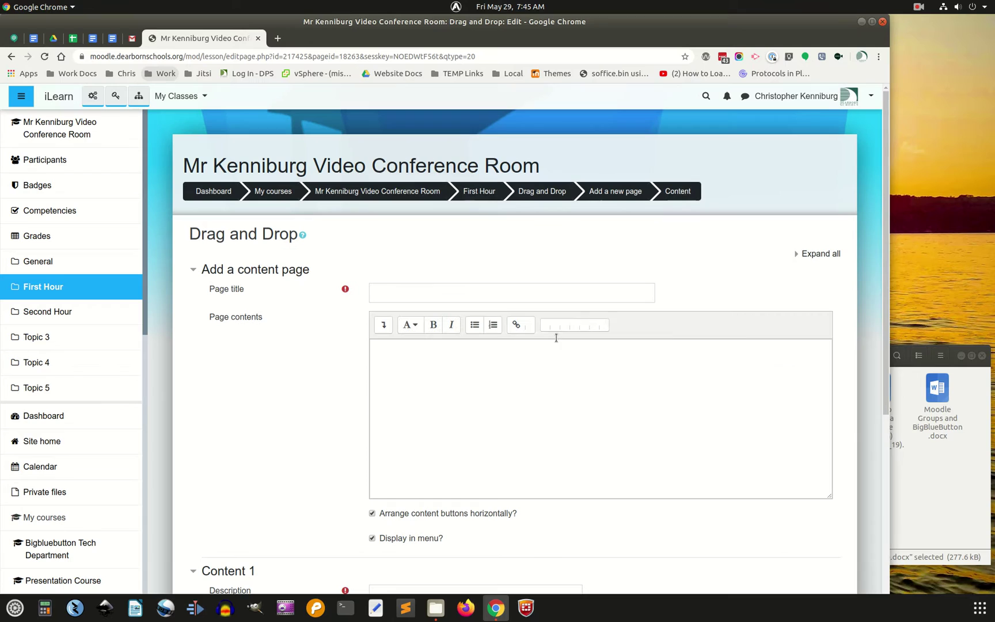
click(451, 294)
text(Page 3)
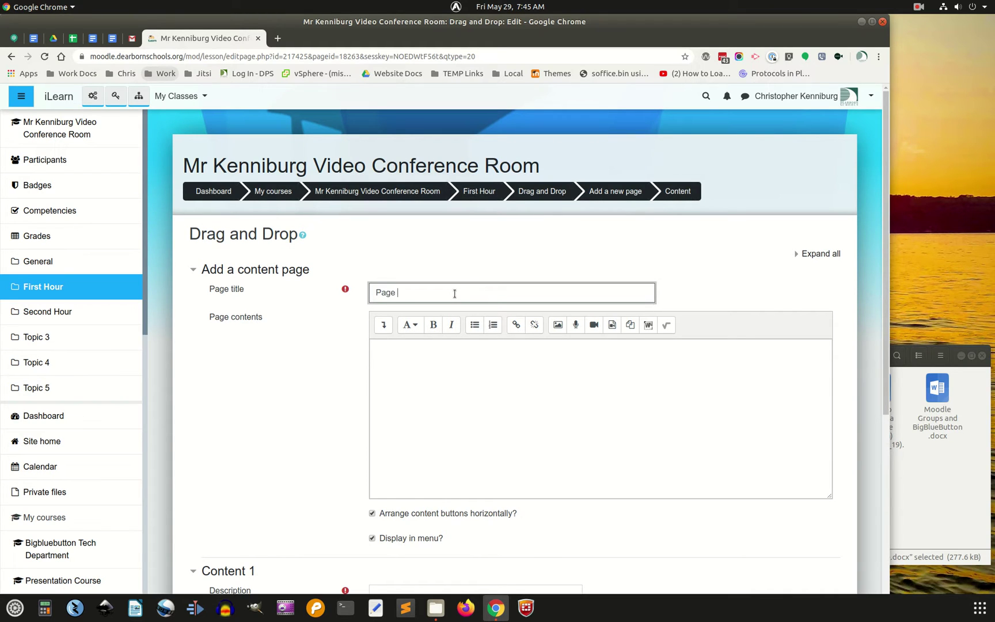
click(462, 403)
click(953, 480)
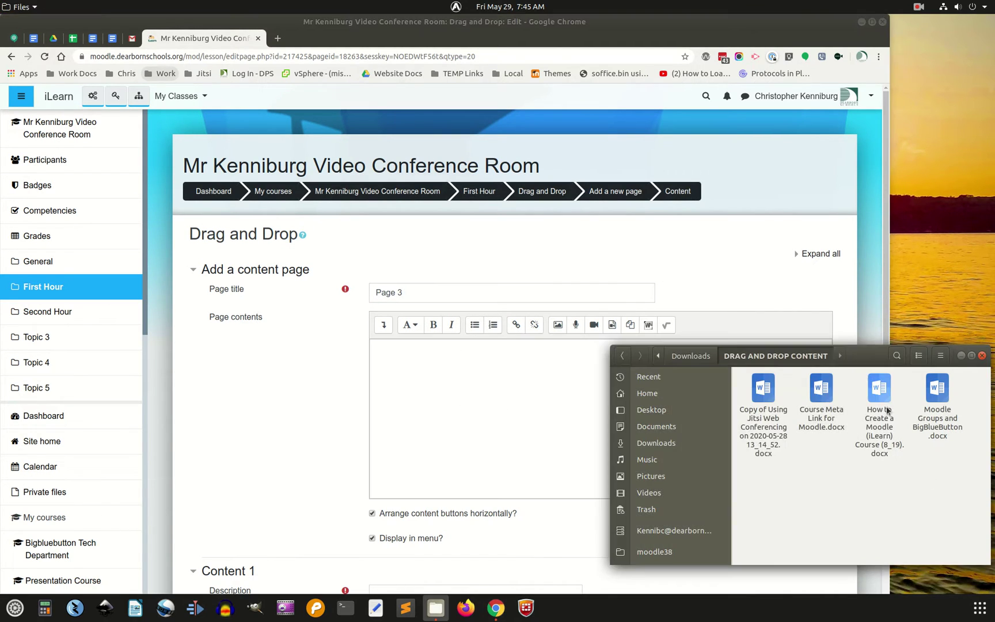
click(882, 402)
drag(882, 397, 474, 389)
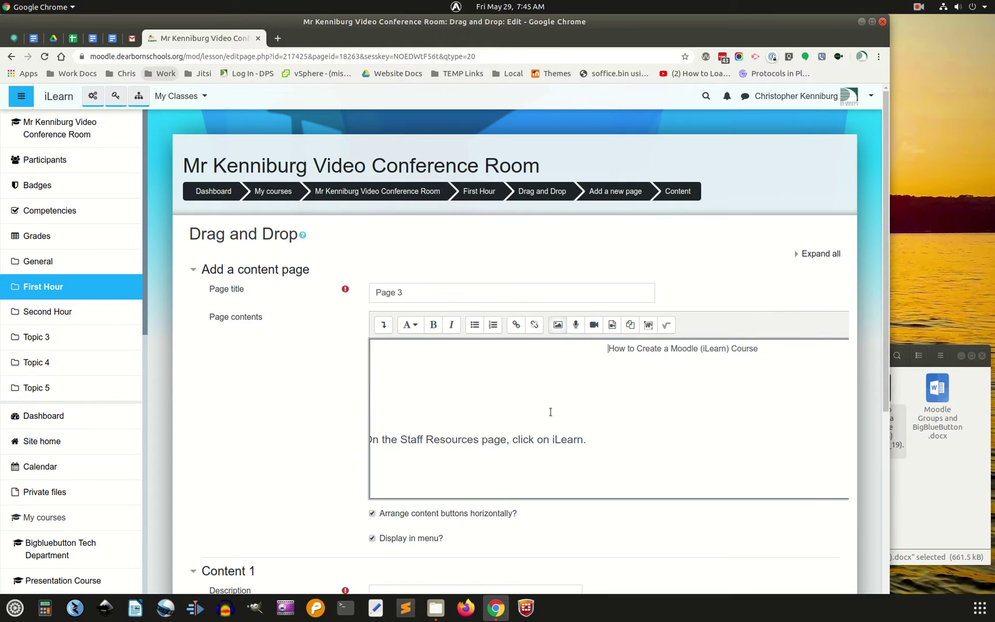
Give Page 3 a 'Next Page' button jumping to the next page and save it
scroll(547, 410, down, 4)
scroll(504, 422, down, 10)
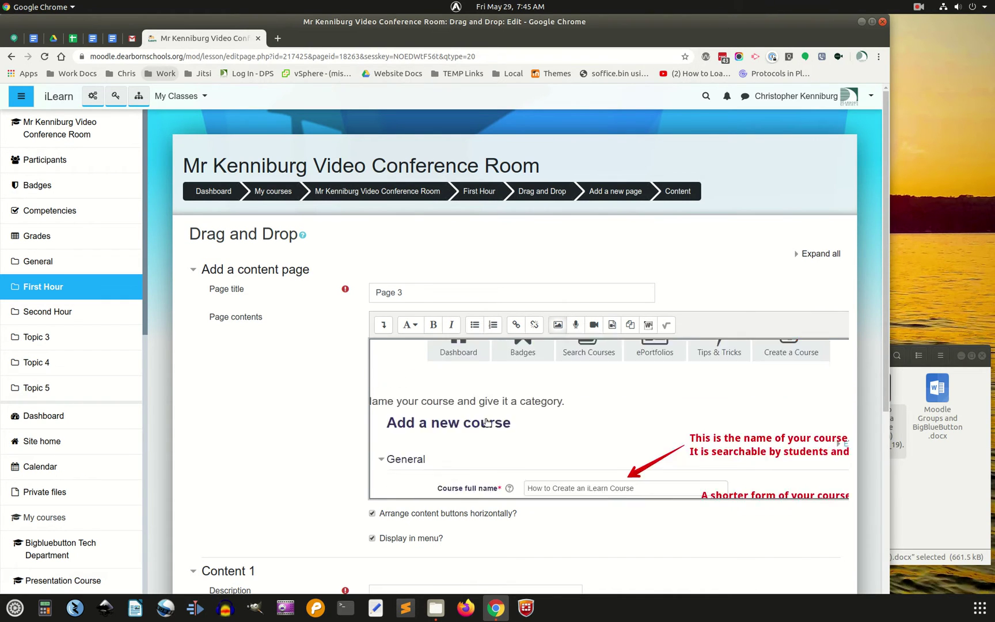
scroll(231, 435, down, 2)
scroll(231, 436, down, 3)
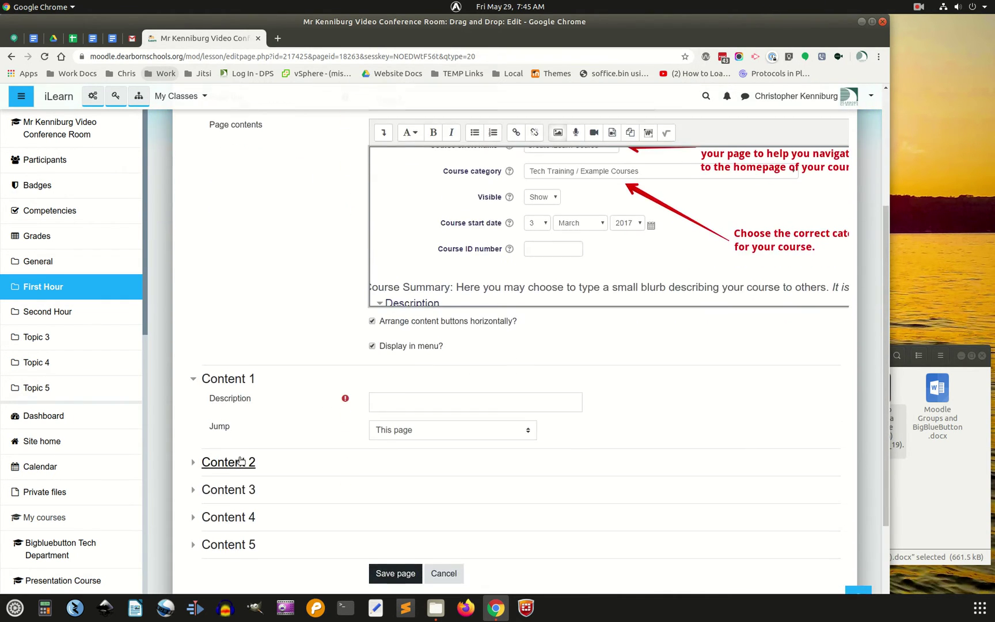
click(409, 342)
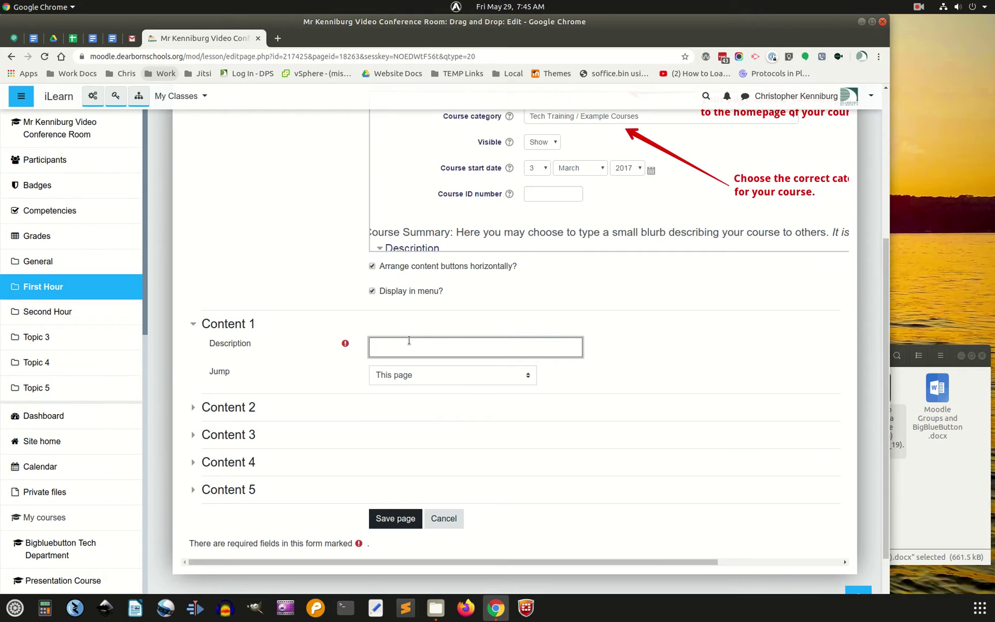
text(Next Page)
click(431, 375)
click(423, 398)
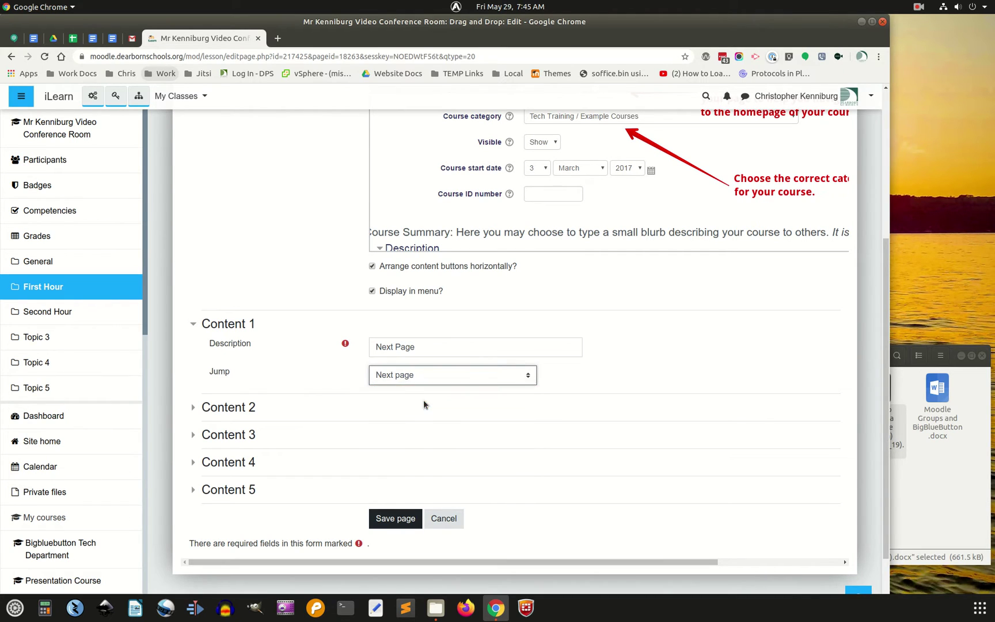
click(401, 518)
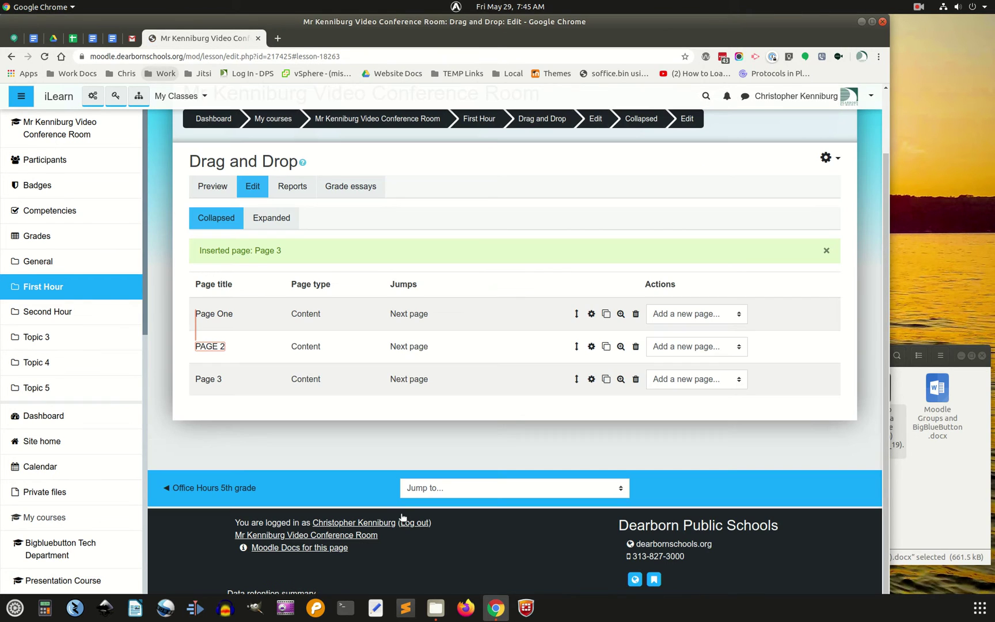
Add a content page titled 'Page 4' after Page 3 containing the Moodle Groups and BigBlueButton document
click(731, 381)
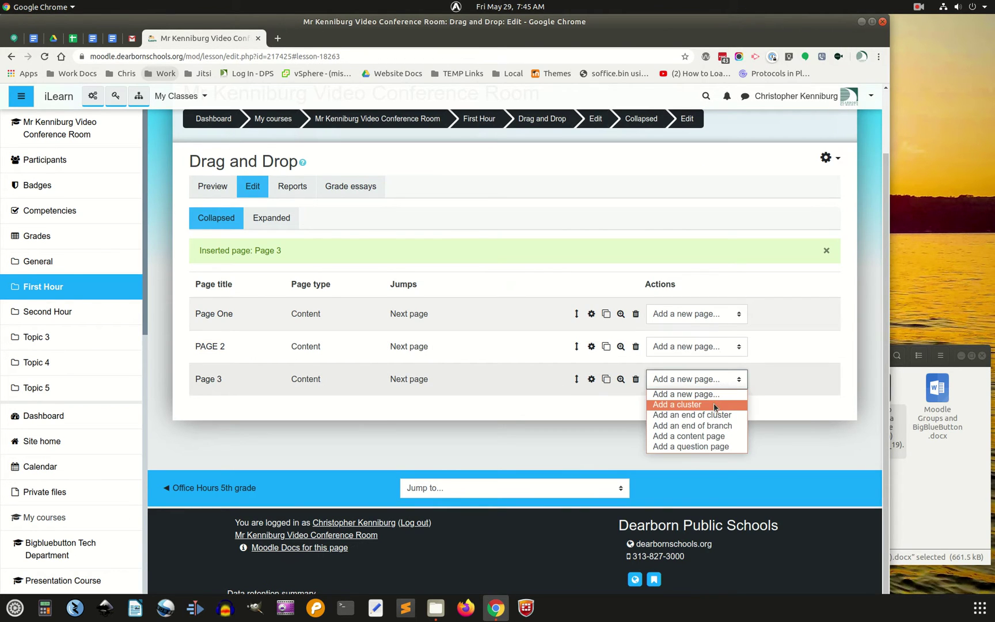
click(713, 436)
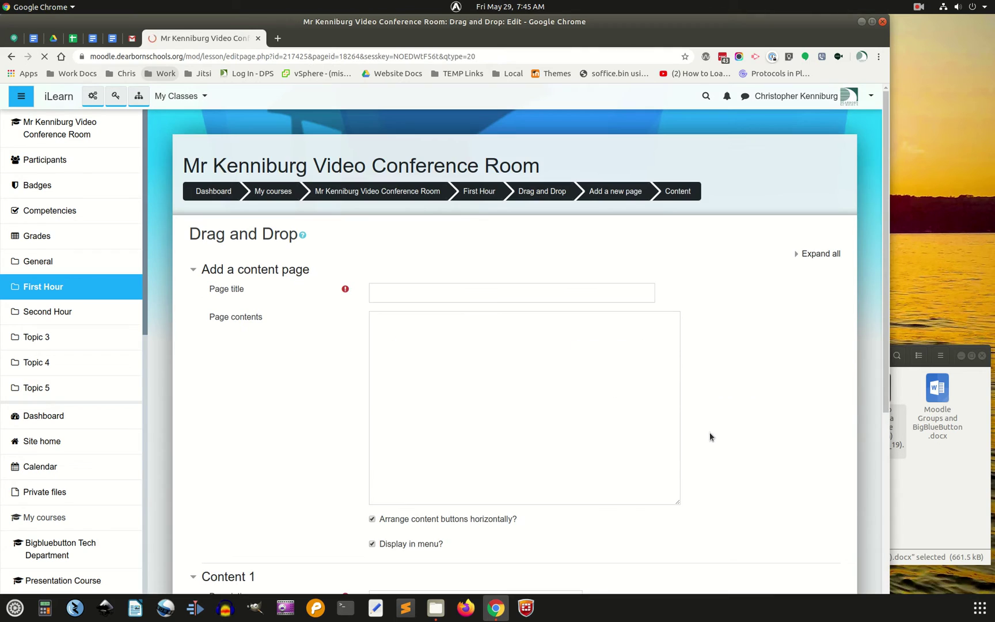
click(442, 296)
text(Page 4)
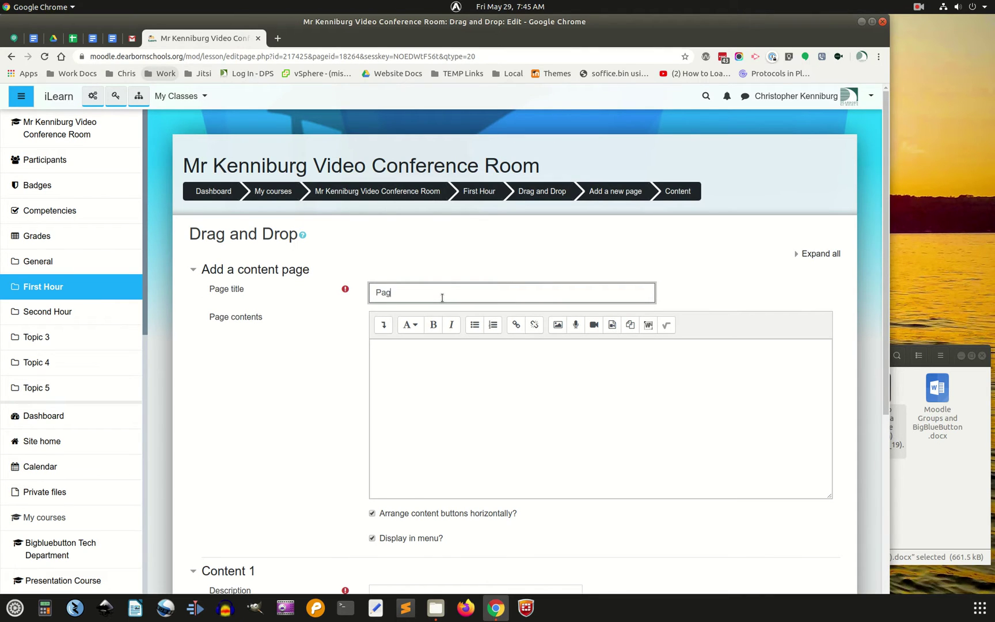
click(456, 375)
click(949, 489)
drag(937, 397, 441, 414)
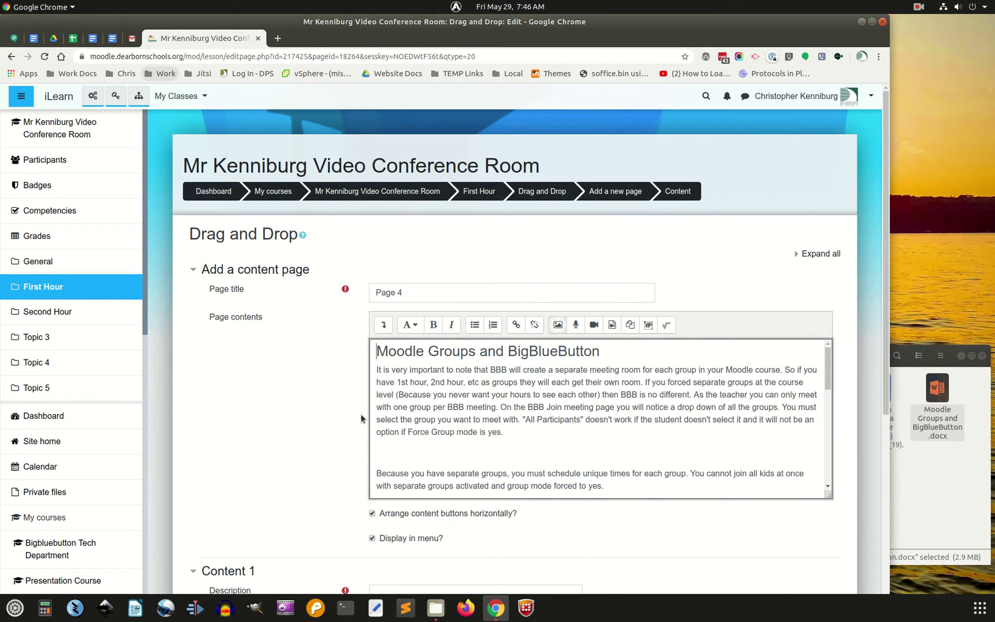
Set Page 4's button to jump to End of lesson and save the page
scroll(360, 413, down, 3)
scroll(357, 415, down, 4)
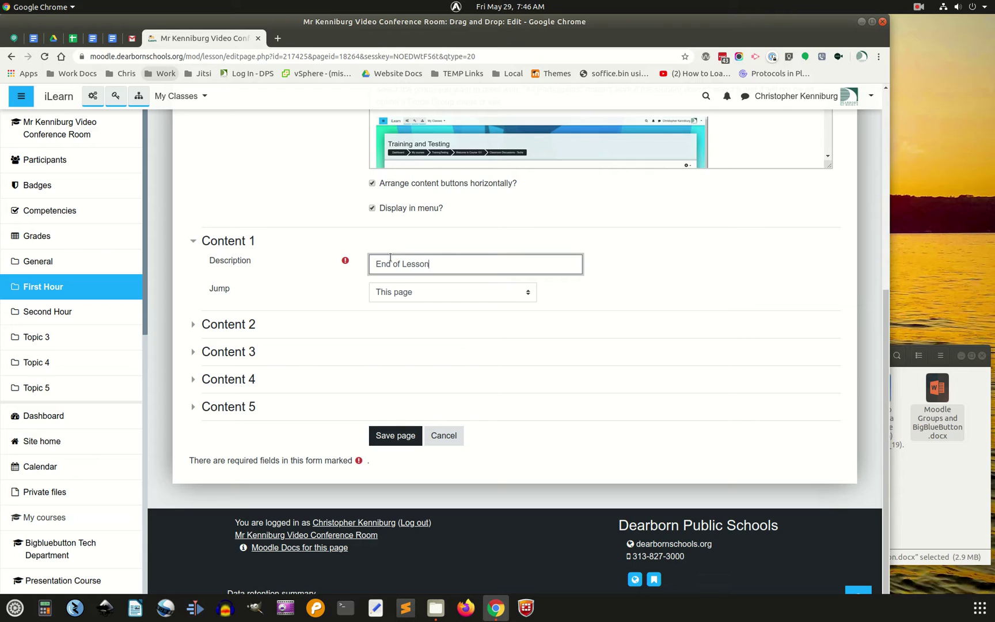
click(396, 290)
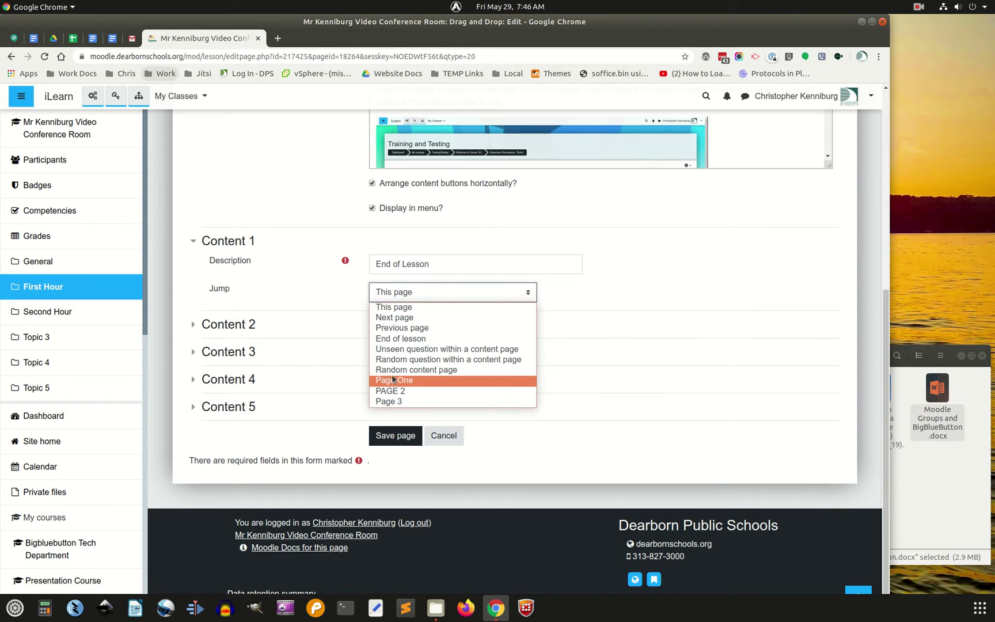
click(392, 340)
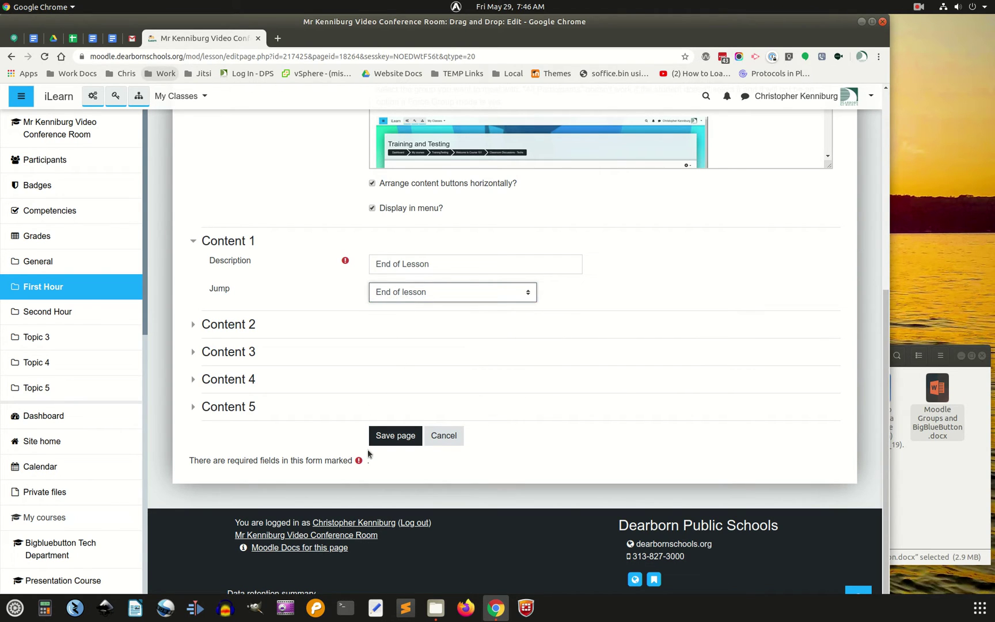
click(394, 436)
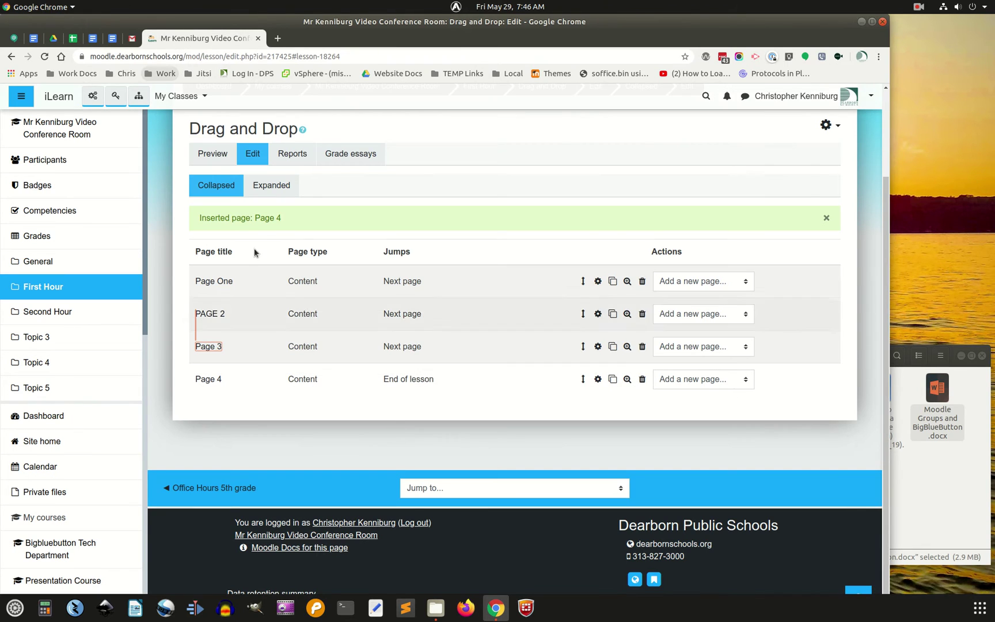
Preview the lesson and read down through Page One
click(210, 153)
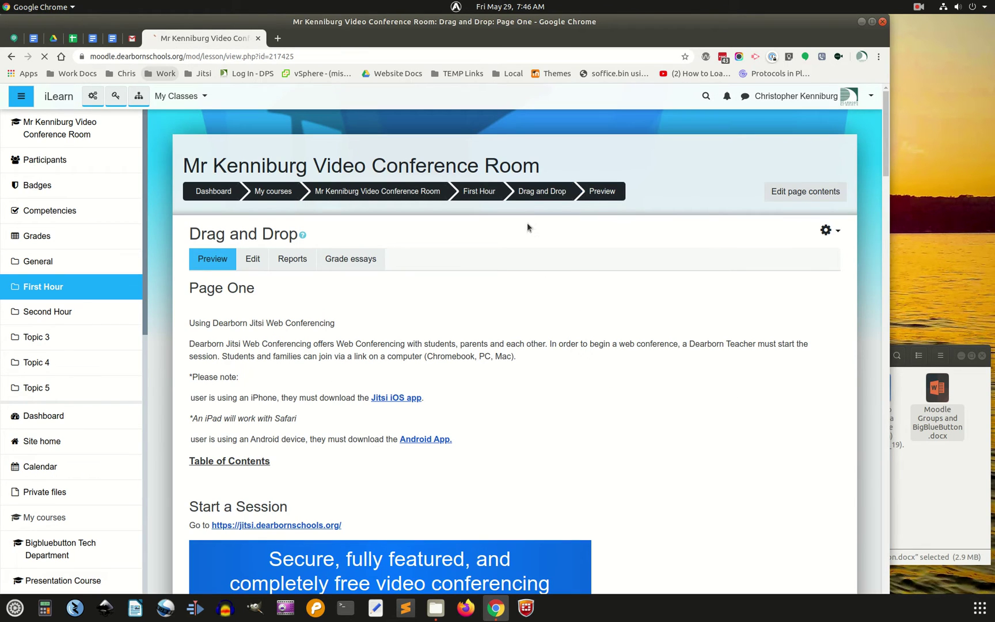
scroll(535, 355, down, 5)
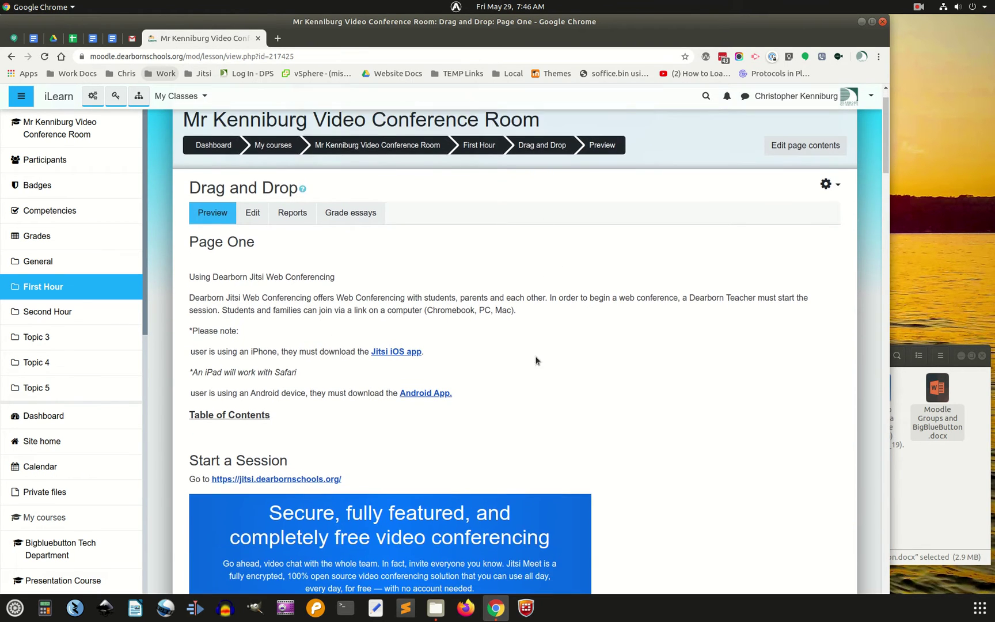
scroll(674, 429, down, 7)
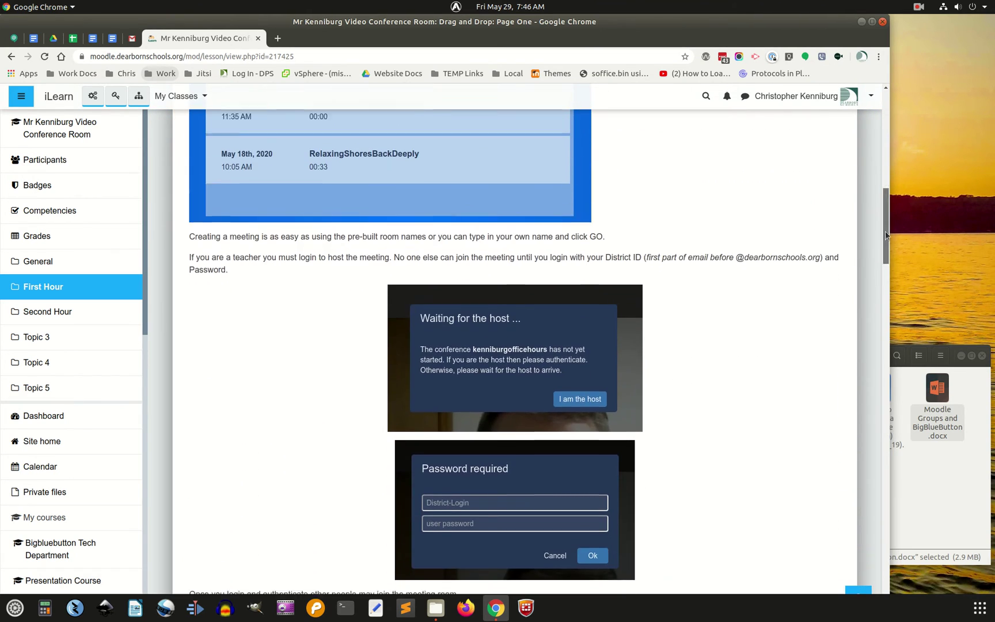
drag(885, 237, 850, 574)
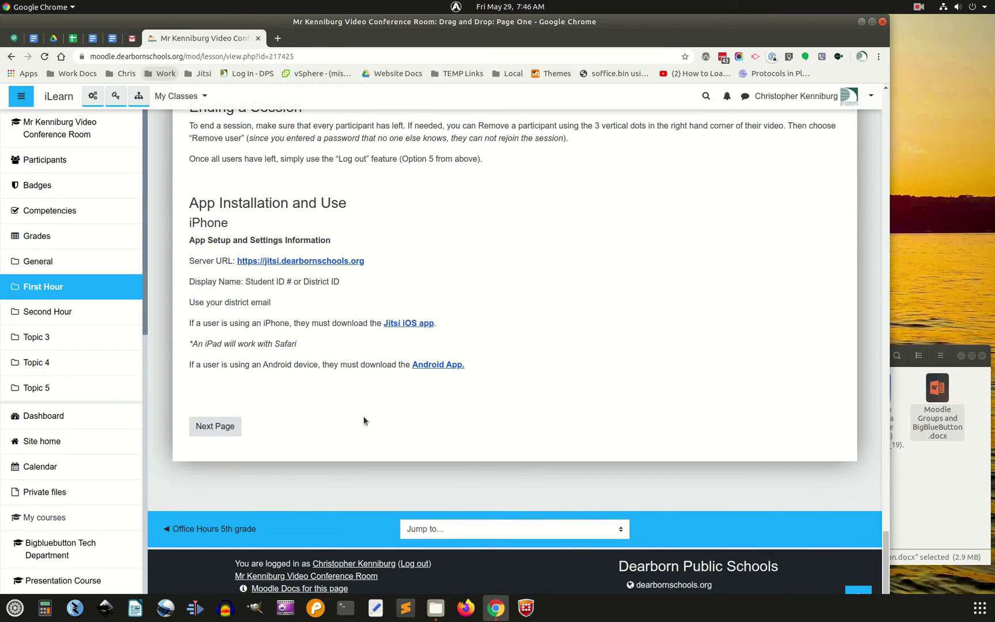
Advance to PAGE 2 and scroll through the Course Meta Link instructions
click(221, 427)
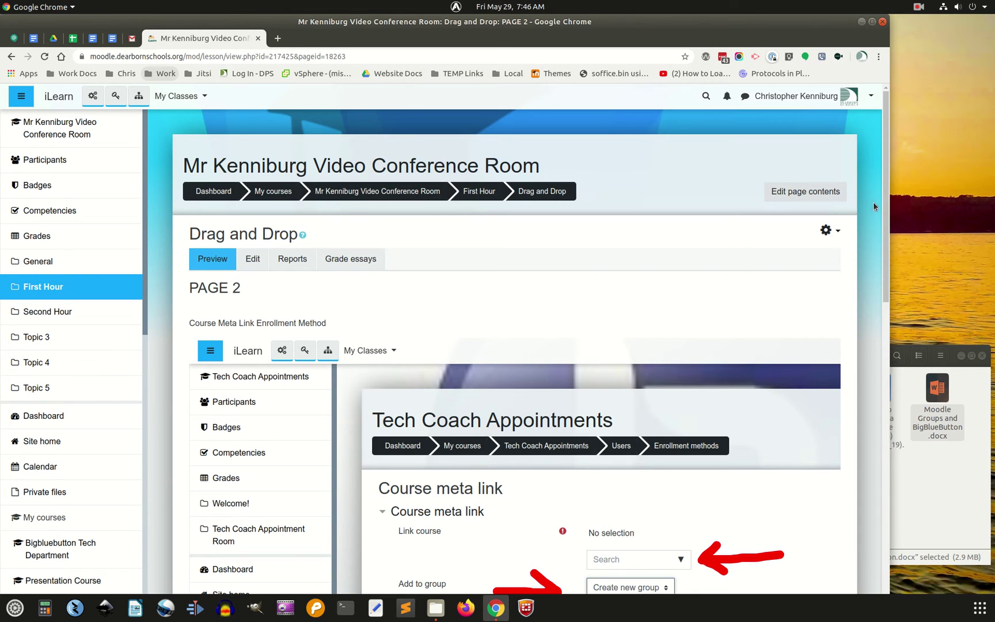
scroll(864, 391, down, 10)
scroll(864, 392, down, 5)
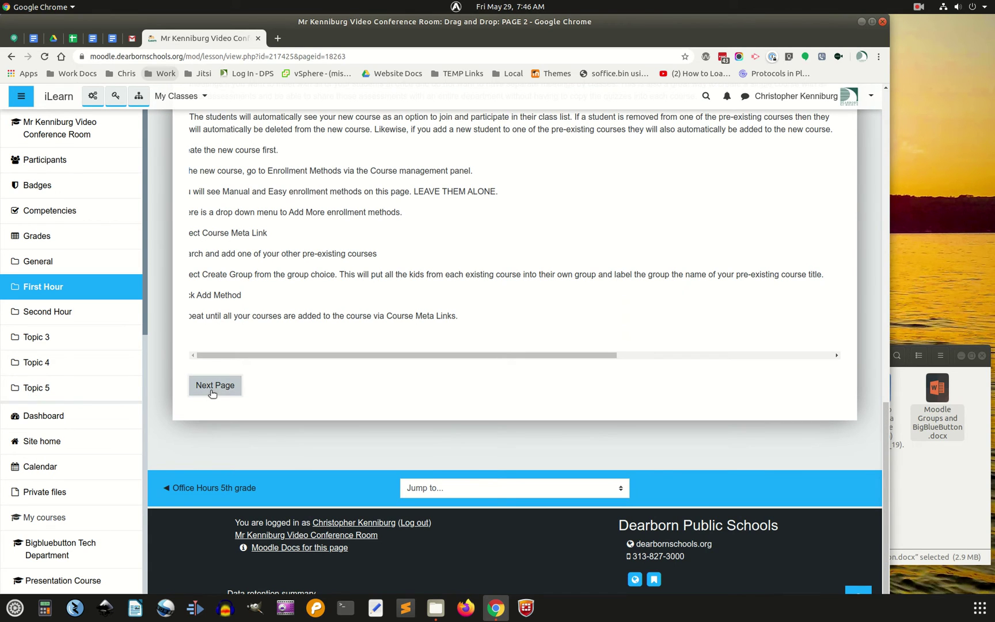
drag(350, 355, 470, 382)
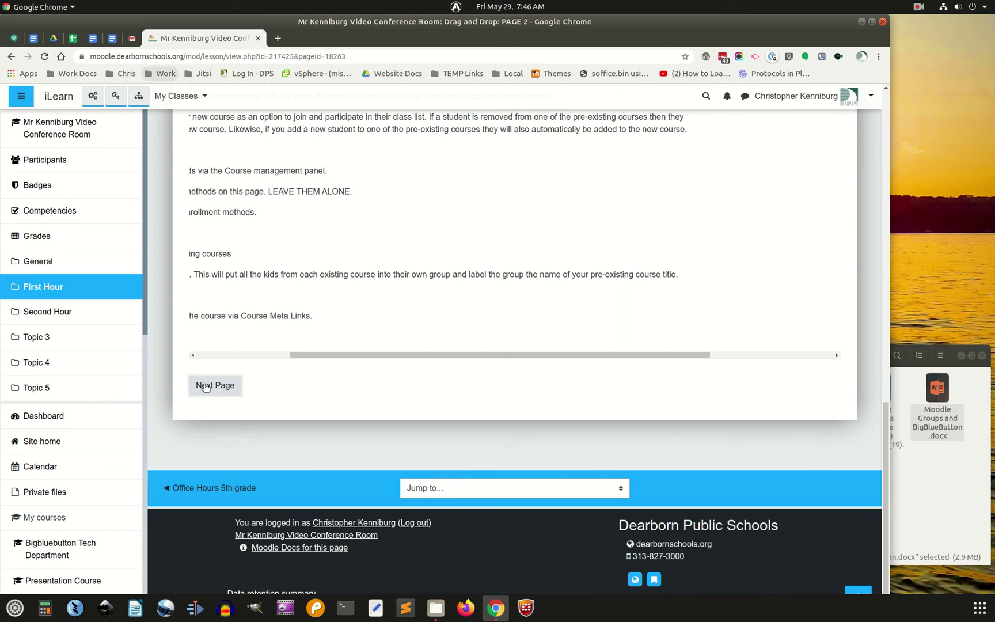
Page through Page 3 and Page 4, then finish with End of Lesson to reach the congratulations screen
click(205, 385)
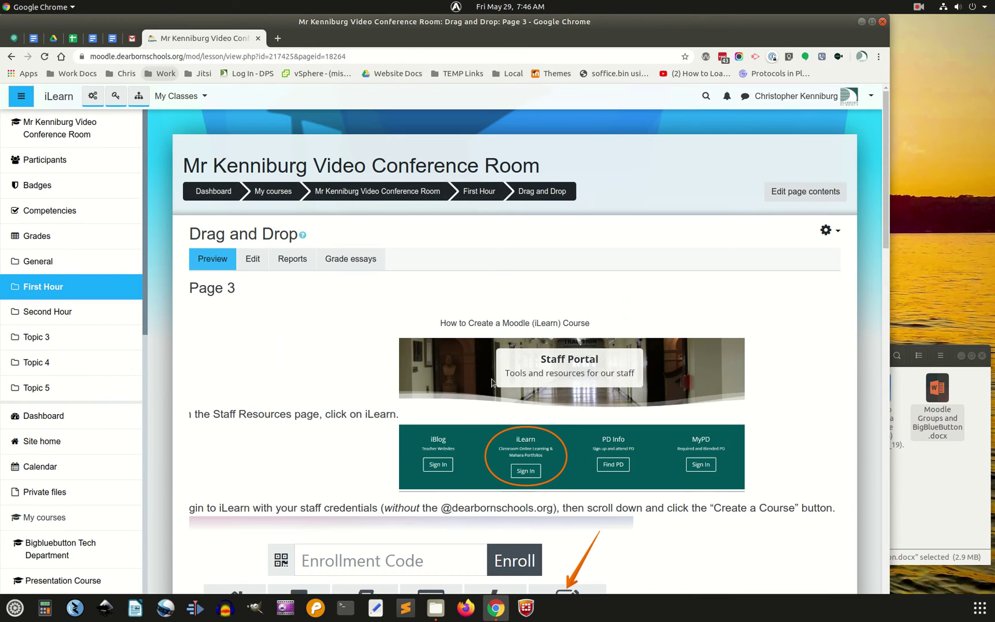
drag(880, 147, 818, 500)
click(187, 385)
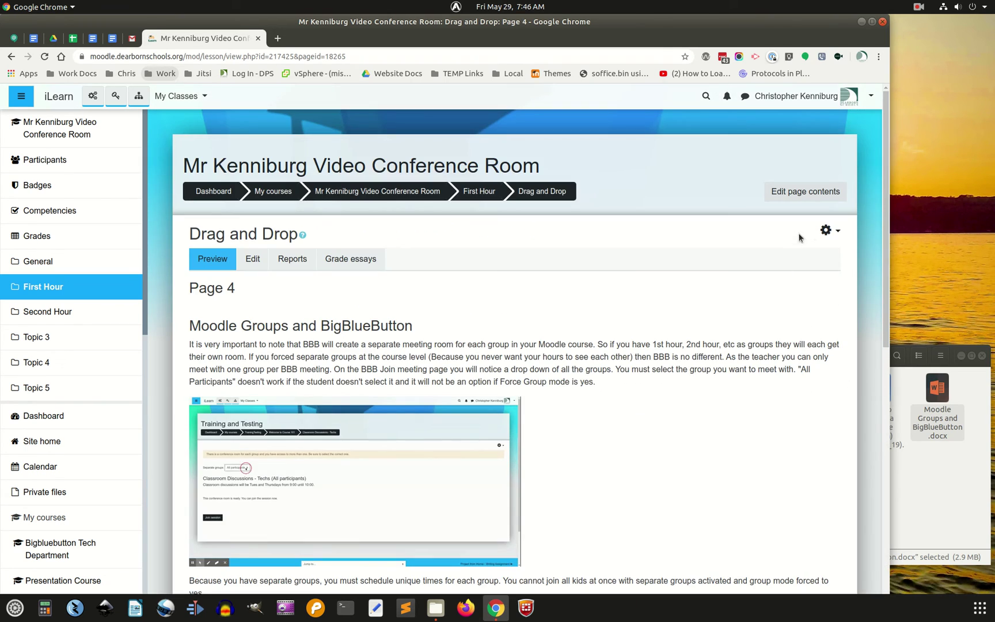
drag(886, 147, 868, 377)
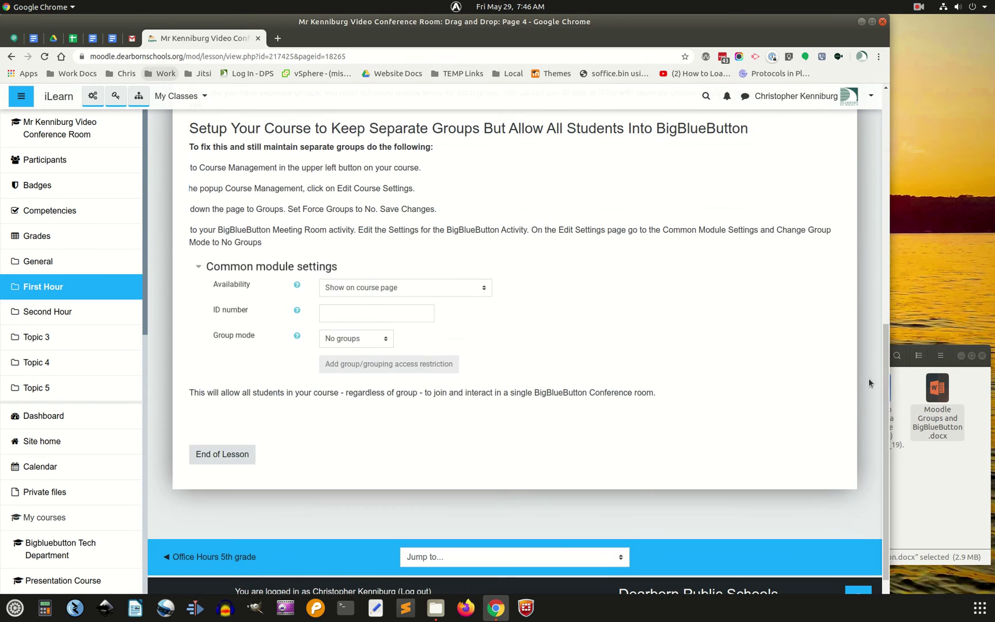
click(227, 454)
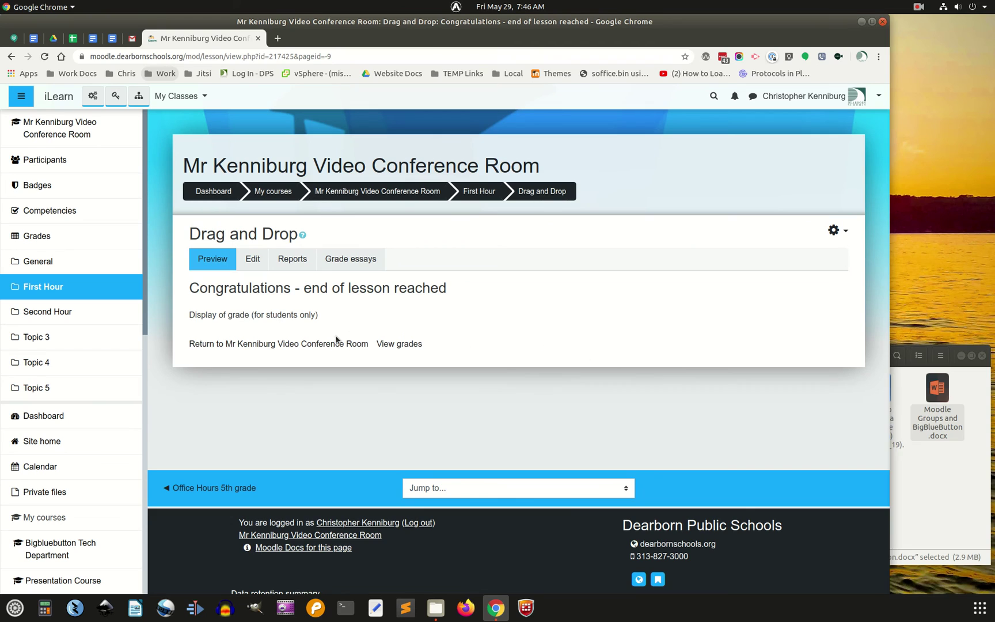
Return to the course page and turn editing off, with Drag and Drop listed under First Hour
click(319, 347)
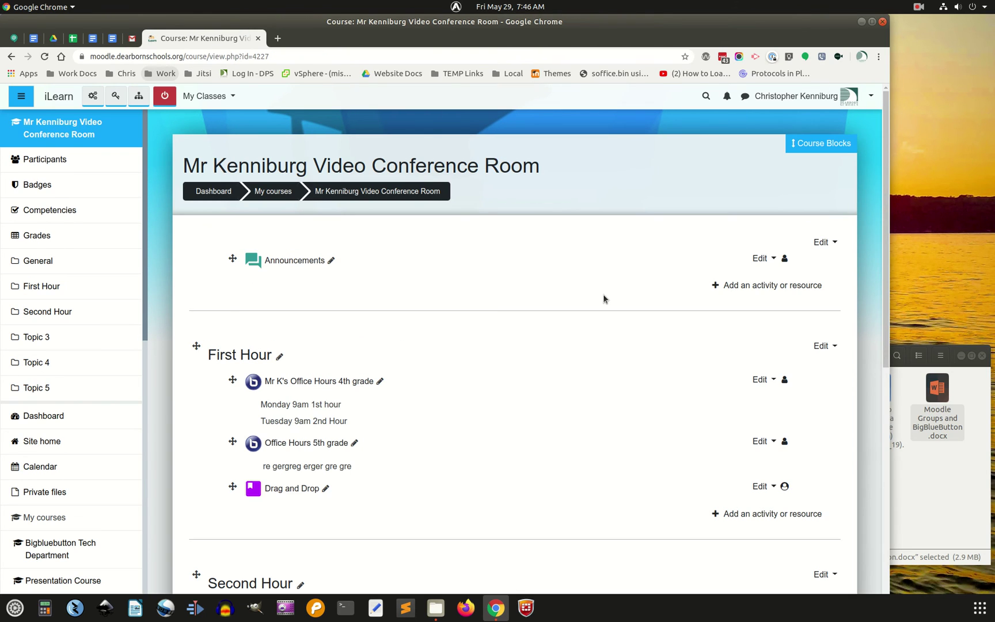
click(164, 95)
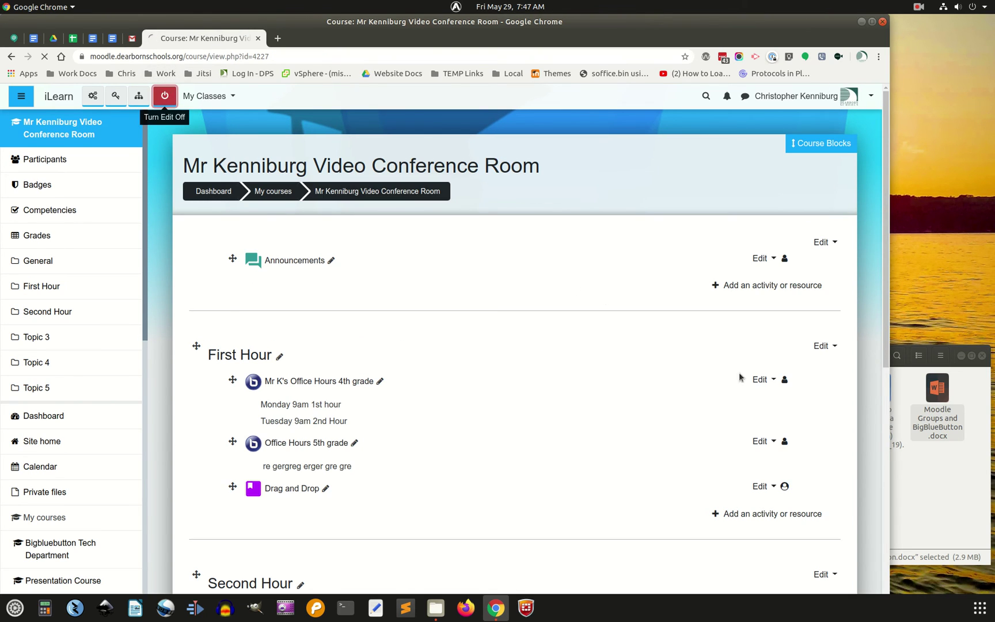